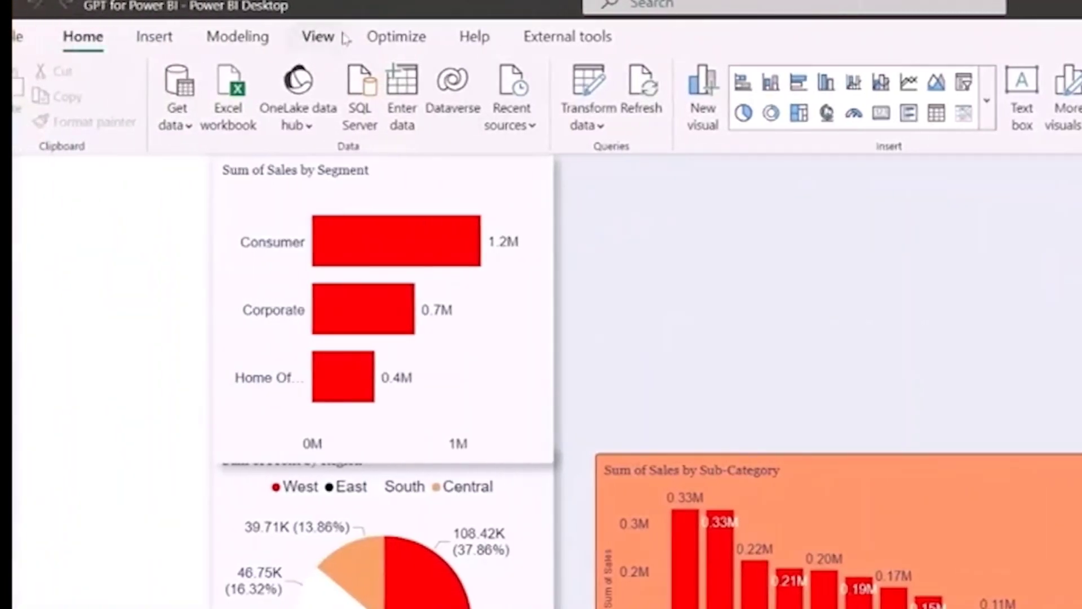
Start customizing the current theme and set Colors 1 and 2 to grey and lime
{"action": "left_click", "coordinate": [319, 37]}
{"action": "left_click", "coordinate": [477, 101]}
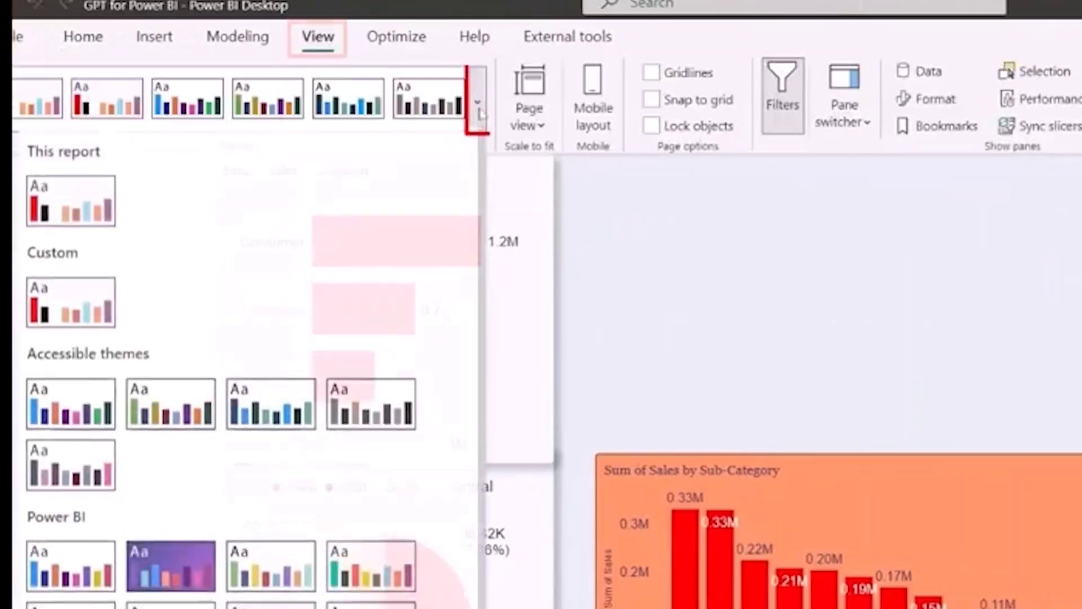
{"action": "scroll", "coordinate": [276, 553], "scroll_direction": "down", "scroll_amount": 3}
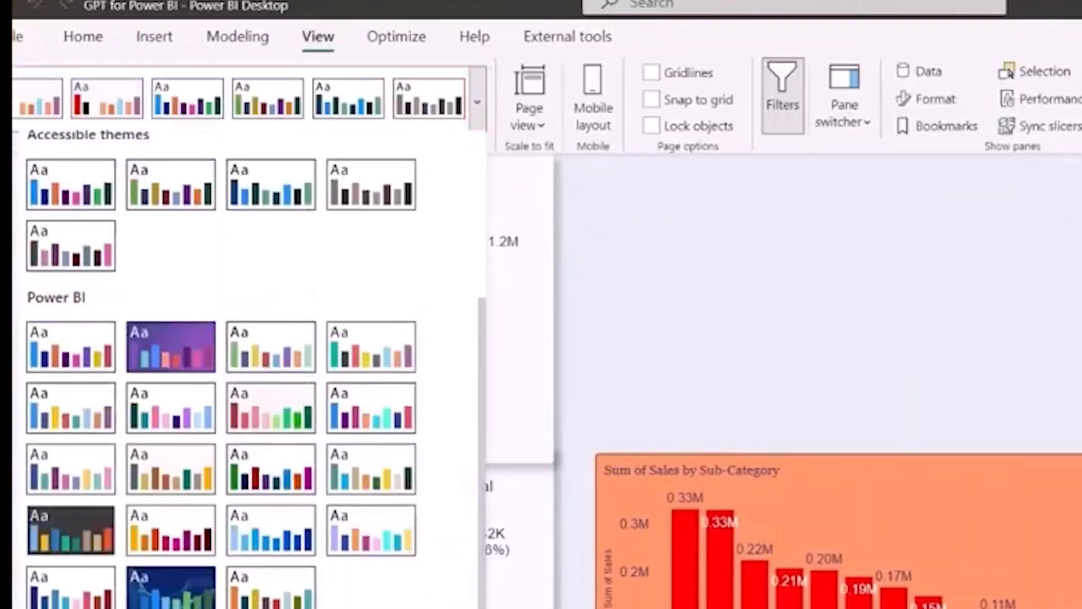
{"action": "left_click", "coordinate": [102, 602]}
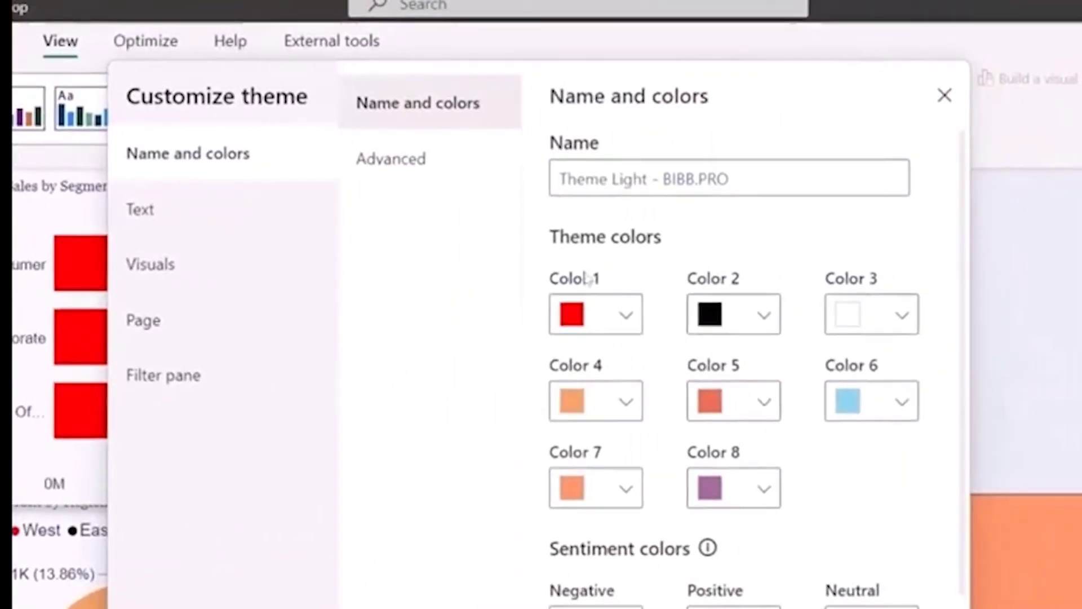
{"action": "left_click", "coordinate": [615, 330]}
{"action": "left_click", "coordinate": [584, 463]}
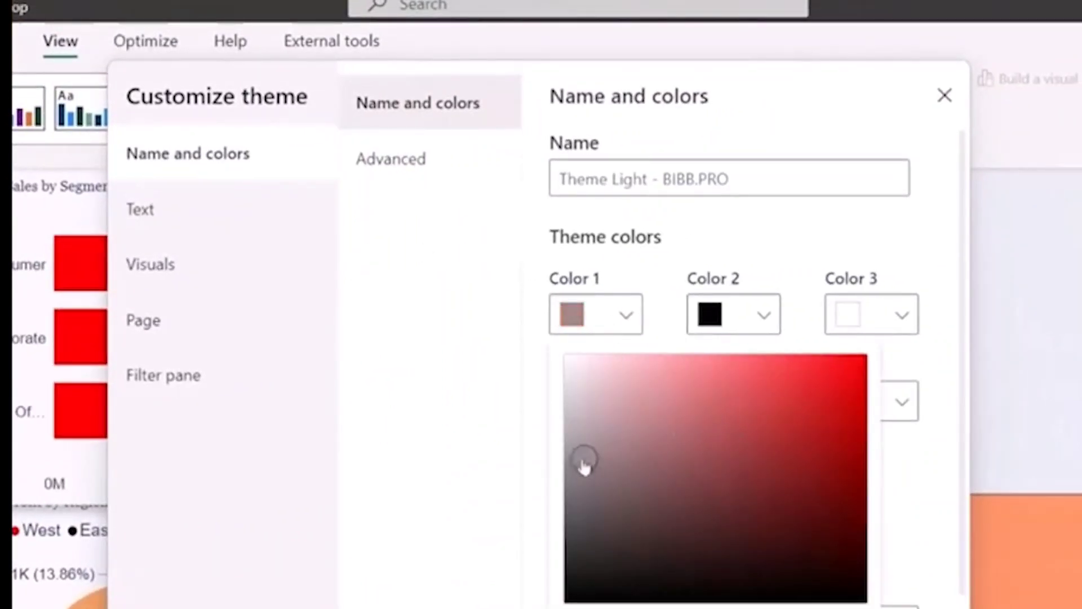
{"action": "left_click", "coordinate": [761, 314]}
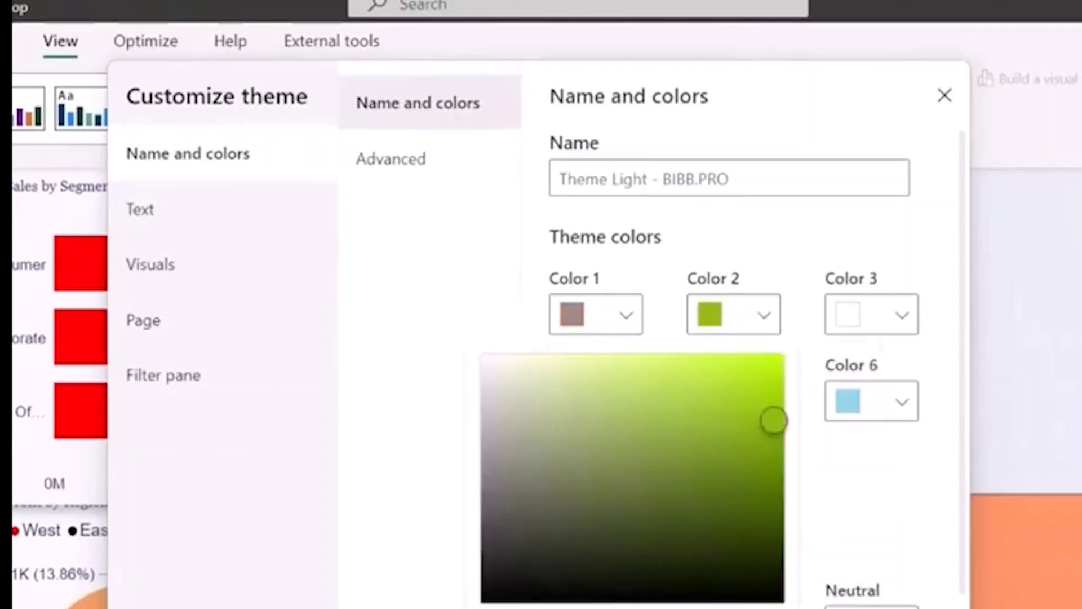
{"action": "left_click", "coordinate": [765, 357]}
Set theme Color 3 to blue and Color 4 to vivid magenta
{"action": "left_click", "coordinate": [868, 322]}
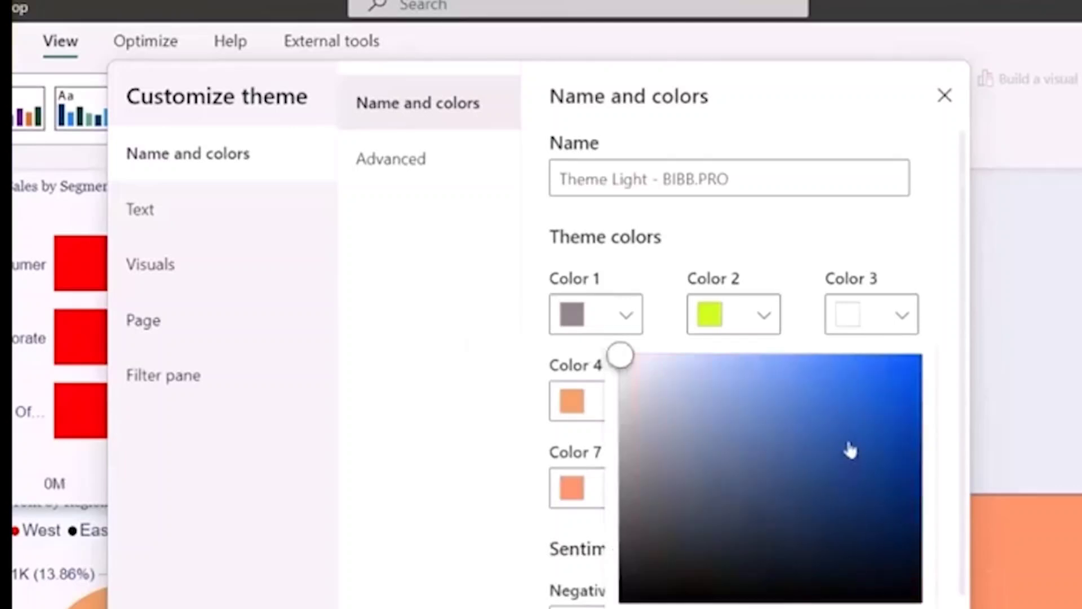
{"action": "left_click", "coordinate": [895, 364]}
{"action": "left_click", "coordinate": [890, 311]}
{"action": "left_click", "coordinate": [624, 395]}
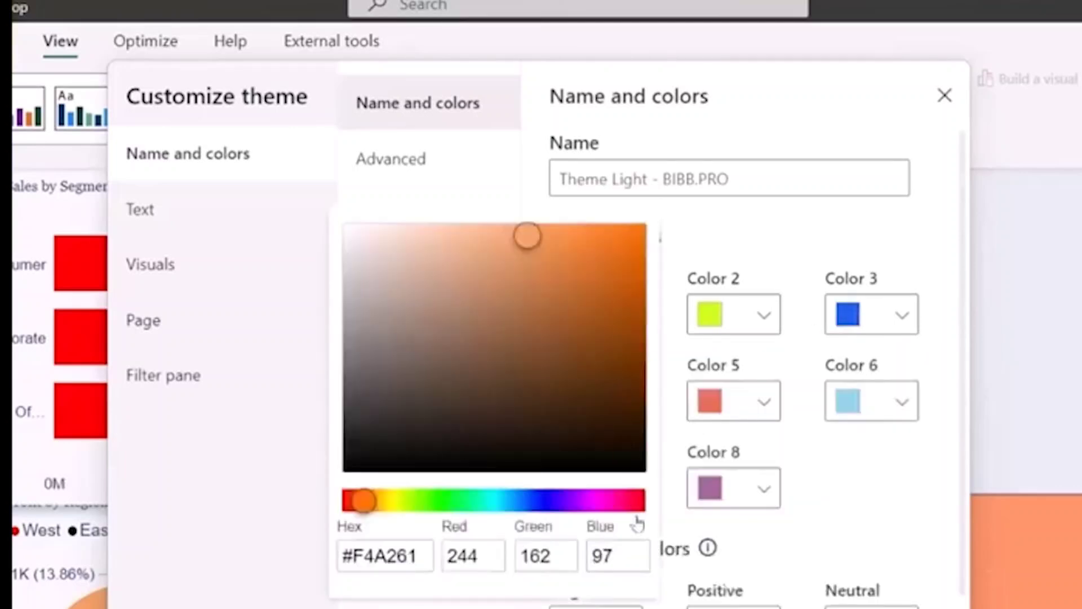
{"action": "left_click", "coordinate": [641, 397]}
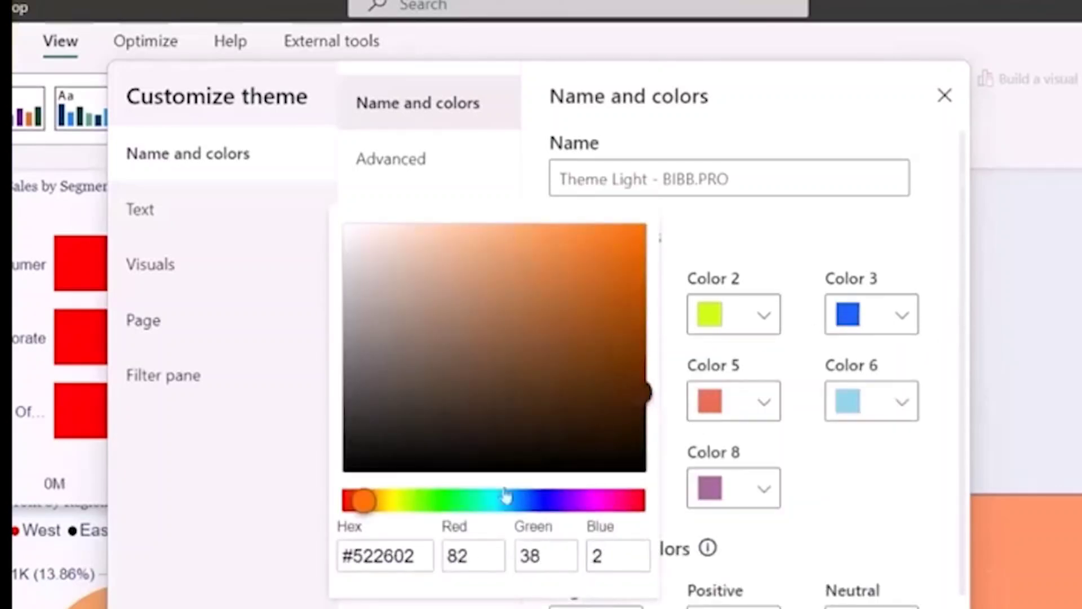
{"action": "left_click", "coordinate": [610, 501]}
{"action": "left_click", "coordinate": [636, 227]}
{"action": "left_click", "coordinate": [866, 253]}
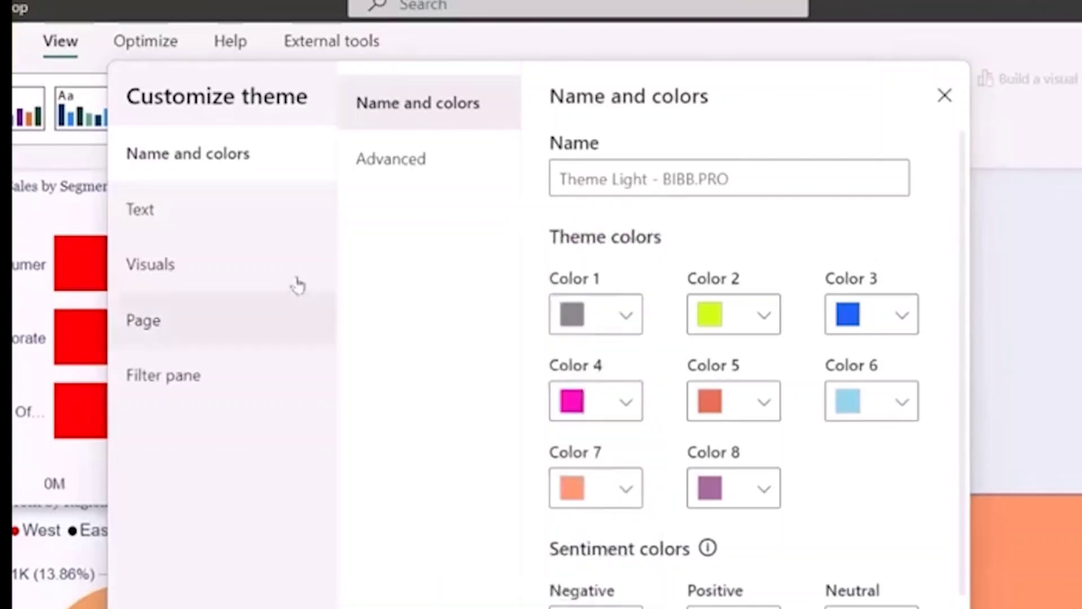
Adjust the theme font sizes for visual titles, card/KPI values and tab headers
{"action": "left_click", "coordinate": [242, 221]}
{"action": "left_click", "coordinate": [383, 172]}
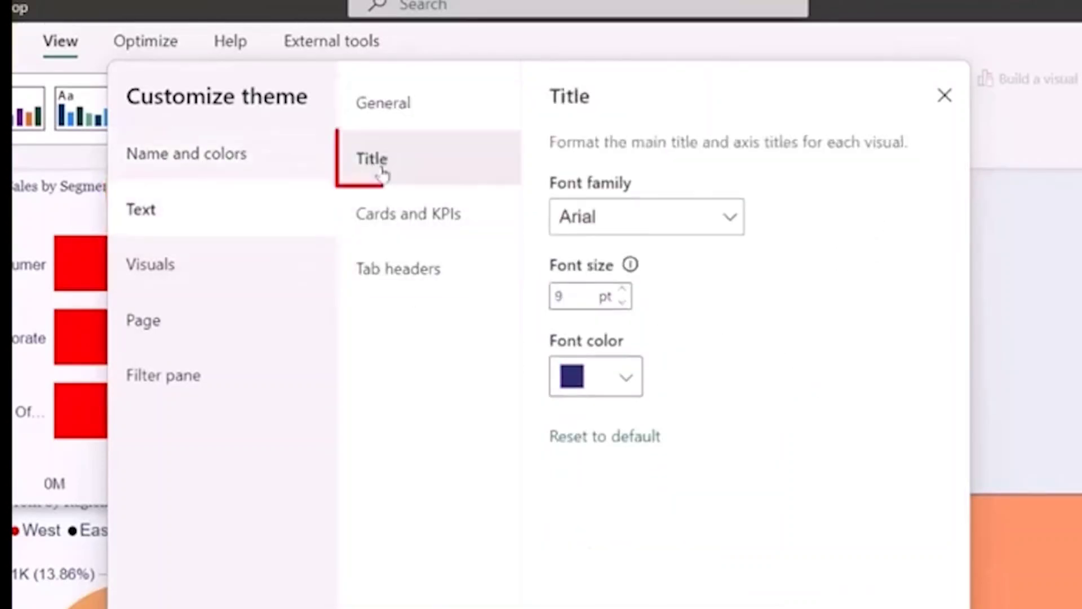
{"action": "double_click", "coordinate": [556, 296]}
{"action": "type", "text": "45"}
{"action": "left_click", "coordinate": [422, 230]}
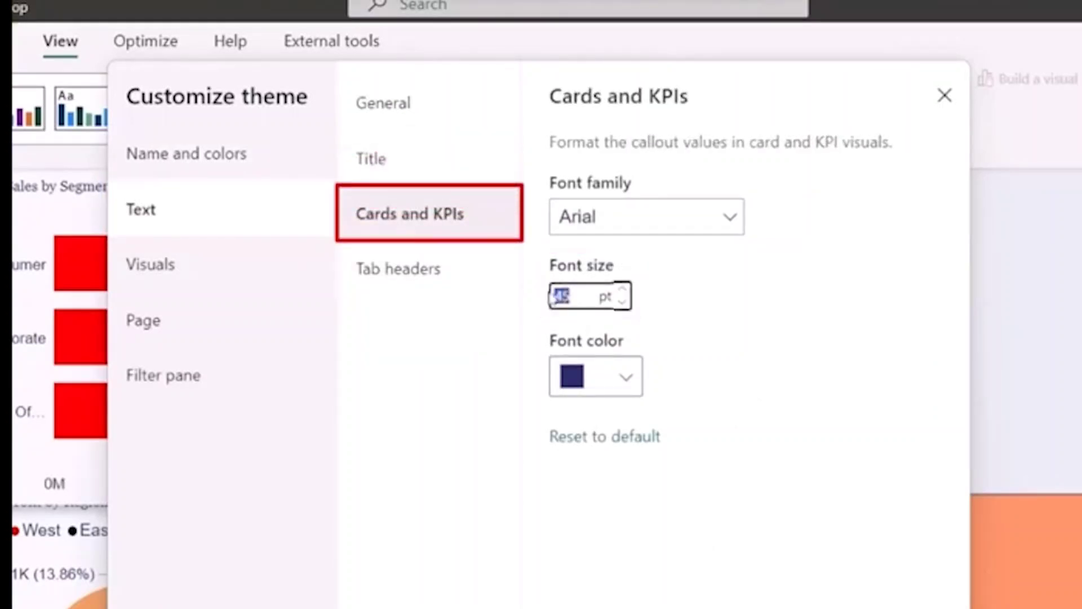
{"action": "left_click", "coordinate": [397, 268]}
{"action": "type", "text": "4"}
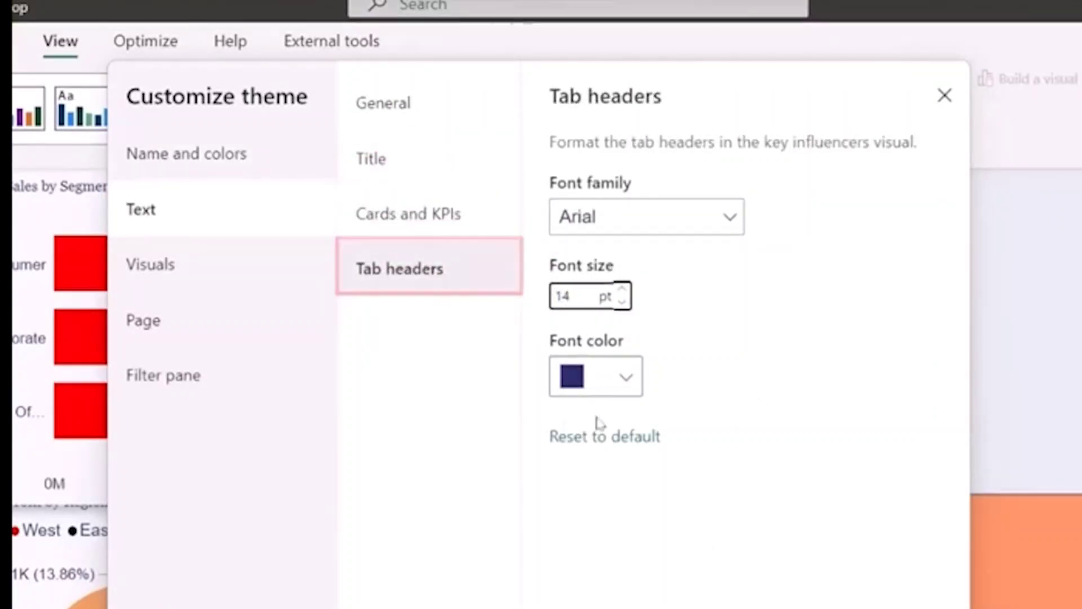
Make the theme's visual border colour blue
{"action": "left_click", "coordinate": [150, 264]}
{"action": "left_click", "coordinate": [381, 158]}
{"action": "left_click", "coordinate": [596, 252]}
{"action": "left_click", "coordinate": [847, 313]}
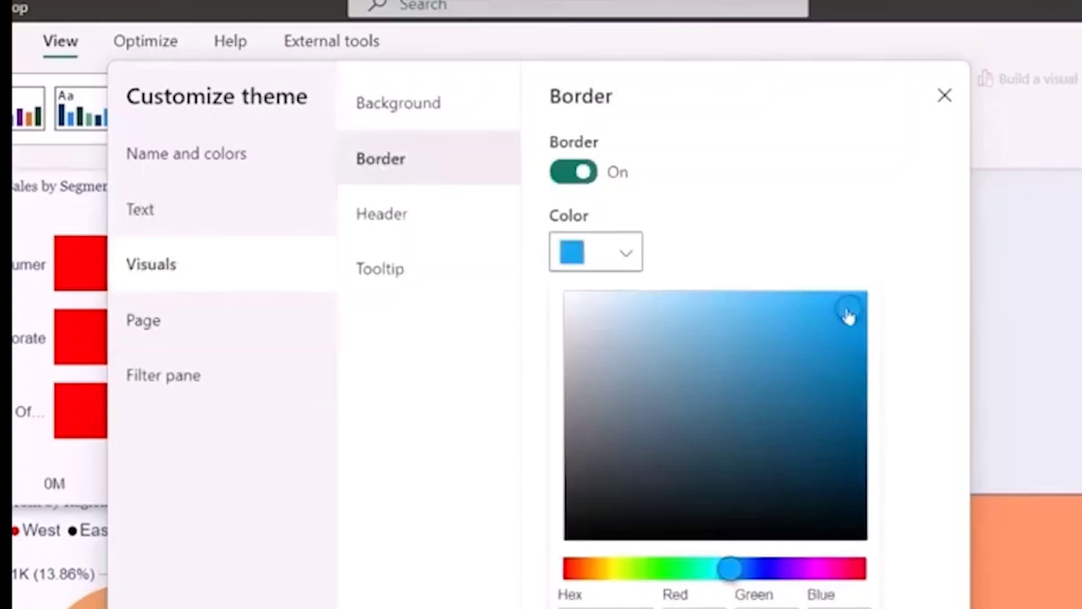
Set the page wallpaper colour to pink and apply the customized theme
{"action": "left_click", "coordinate": [170, 327]}
{"action": "left_click", "coordinate": [596, 218]}
{"action": "left_click", "coordinate": [718, 276]}
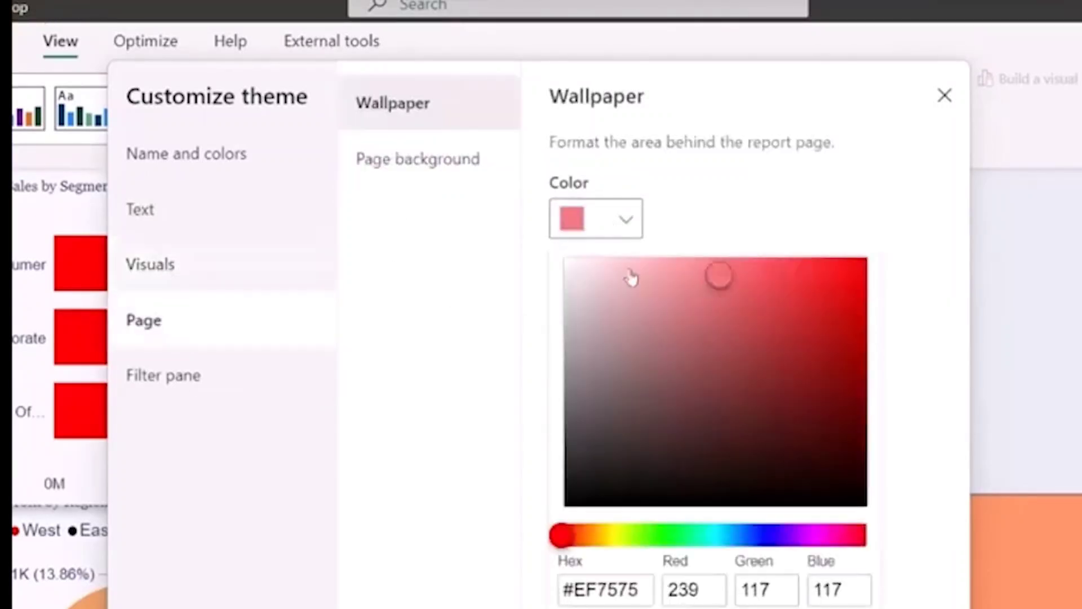
{"action": "left_click", "coordinate": [607, 268]}
{"action": "left_click", "coordinate": [870, 184]}
{"action": "key", "text": "Return"}
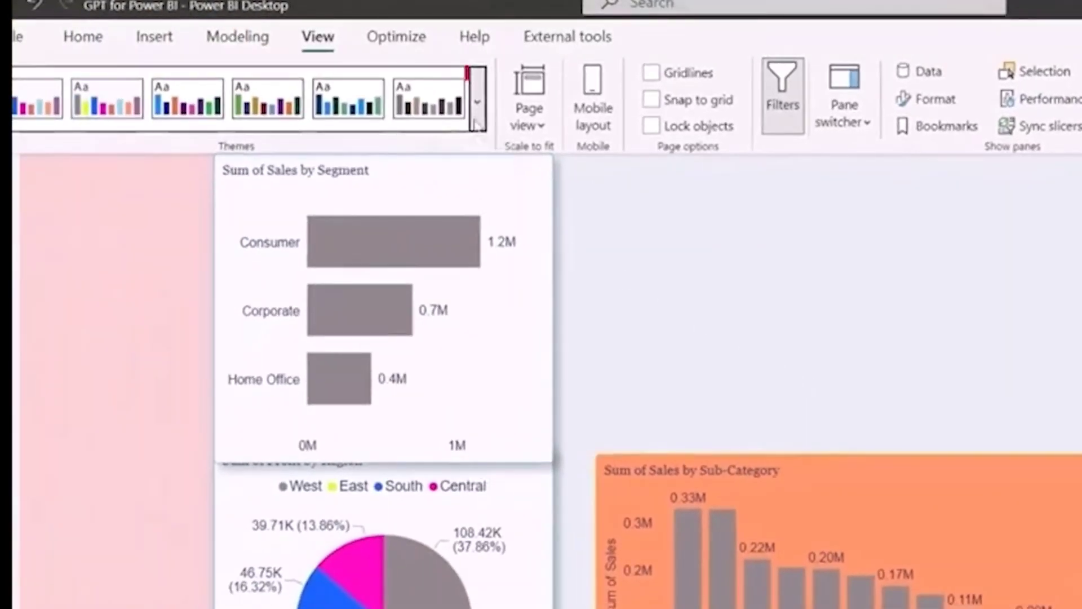
Save the current theme, browsing into GPT End to End Course > GPT for Power BI
{"action": "left_click", "coordinate": [478, 119]}
{"action": "scroll", "coordinate": [246, 364], "scroll_direction": "down", "scroll_amount": 3}
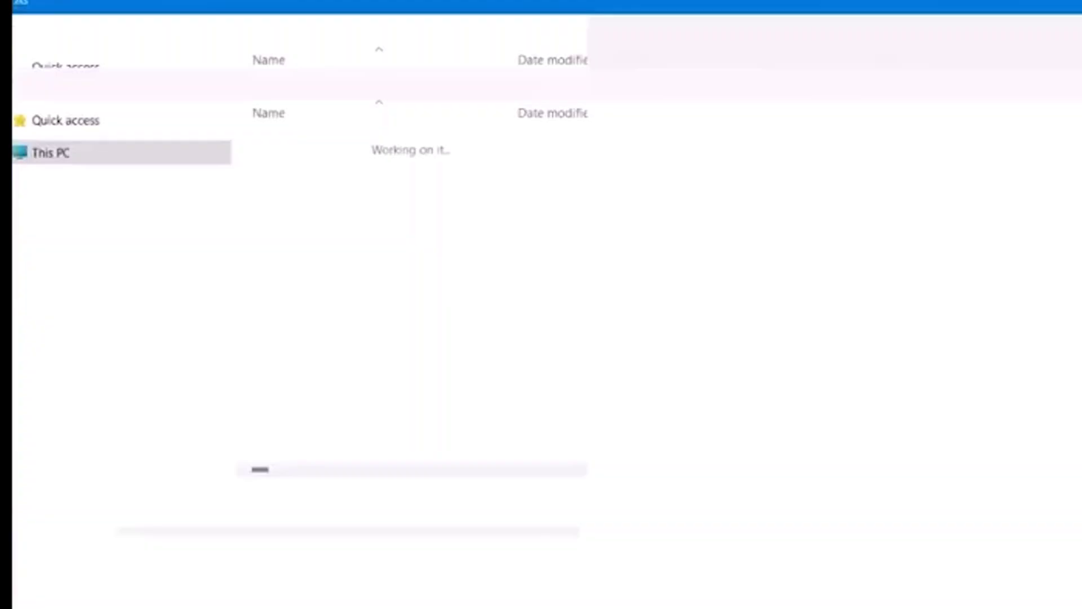
{"action": "left_click", "coordinate": [145, 158]}
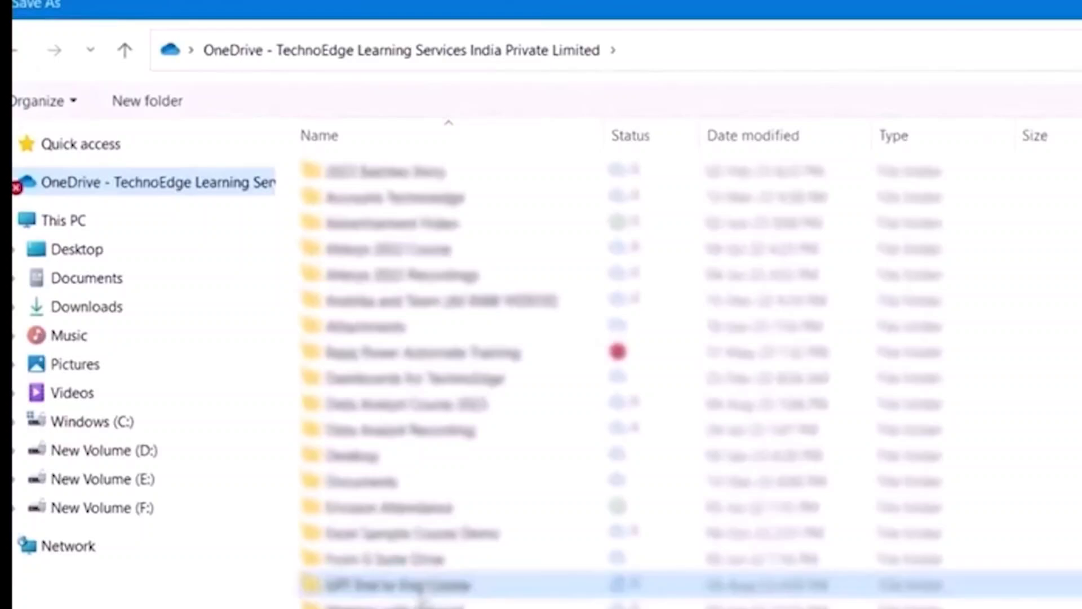
{"action": "double_click", "coordinate": [421, 587]}
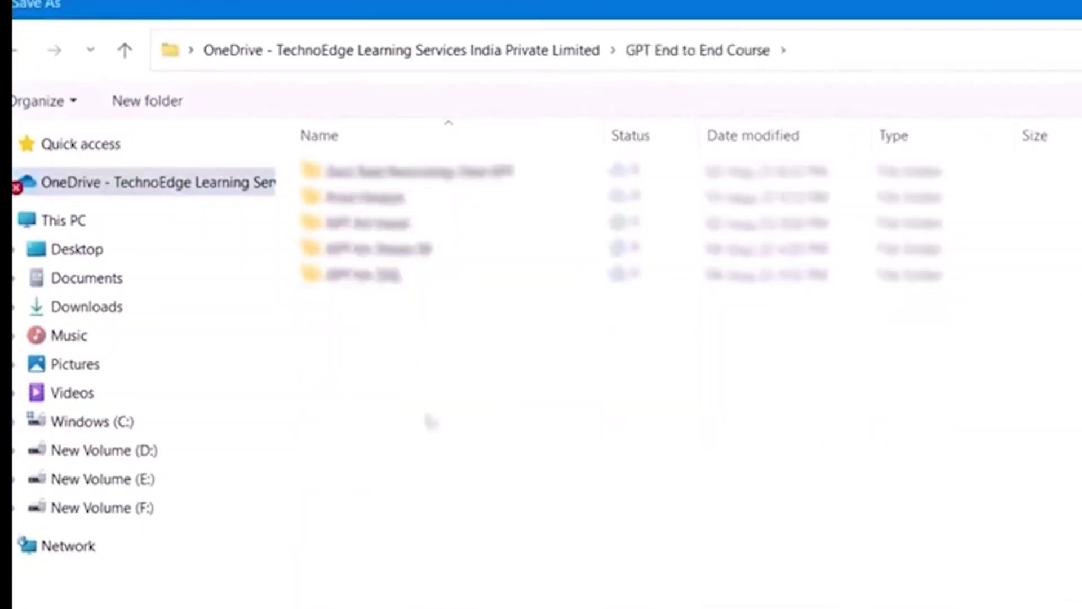
{"action": "double_click", "coordinate": [459, 249]}
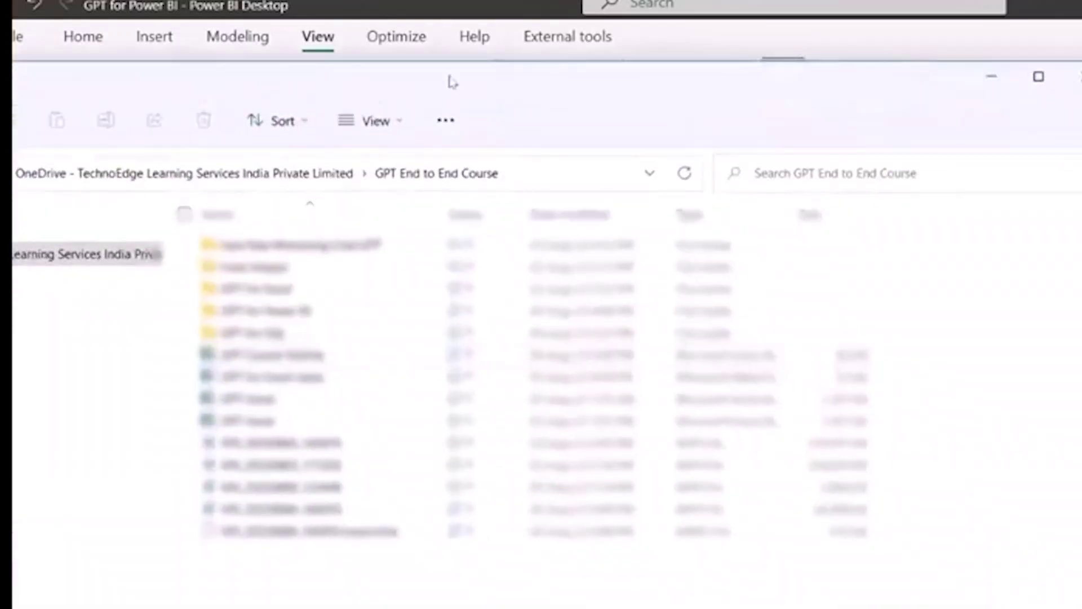
Open the theme JSON from the GPT for Power BI folder and select all its text
{"action": "double_click", "coordinate": [411, 225]}
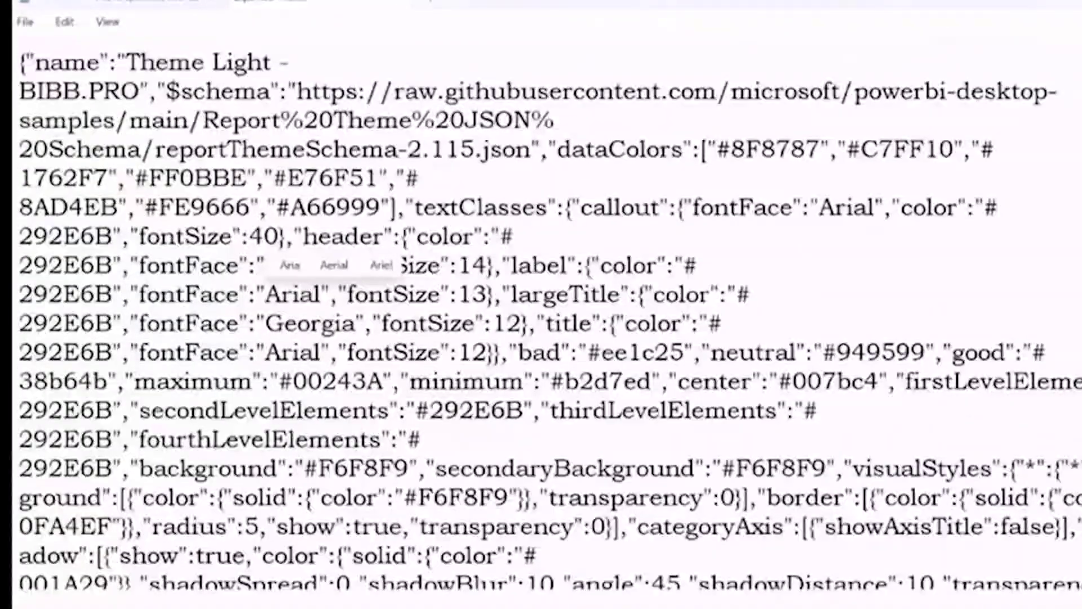
{"action": "scroll", "coordinate": [541, 313], "scroll_direction": "down", "scroll_amount": 6}
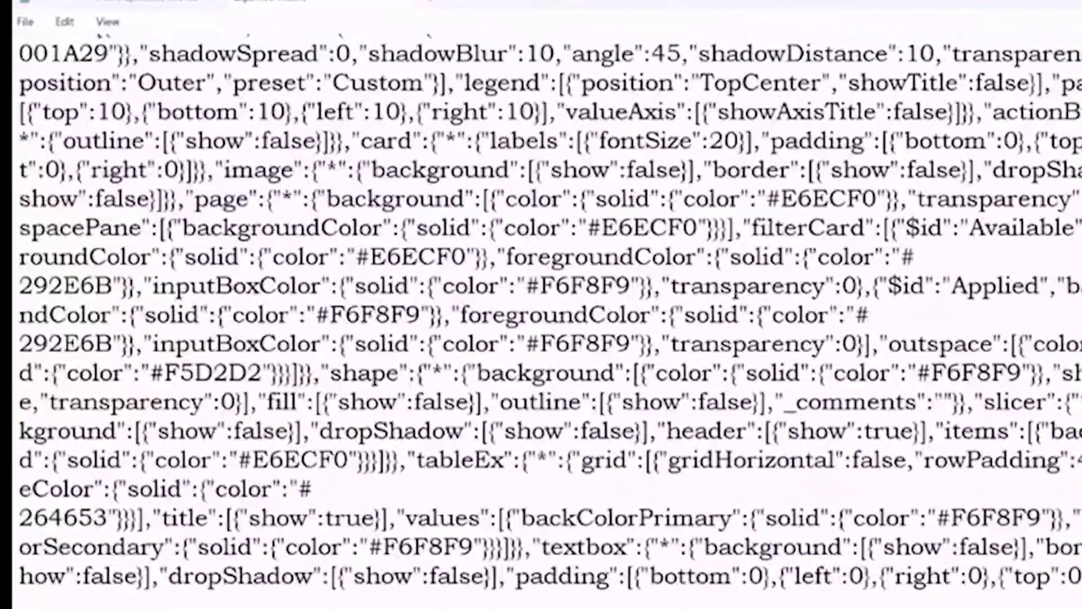
{"action": "scroll", "coordinate": [541, 314], "scroll_direction": "up", "scroll_amount": 5}
{"action": "scroll", "coordinate": [542, 313], "scroll_direction": "up", "scroll_amount": 1}
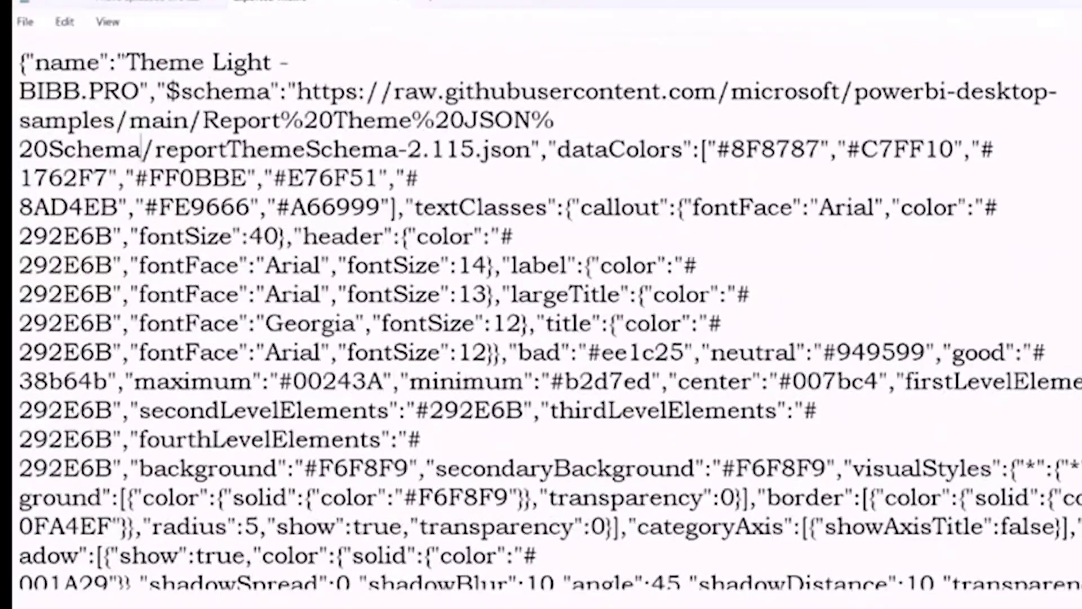
{"action": "double_click", "coordinate": [188, 265]}
{"action": "double_click", "coordinate": [184, 236]}
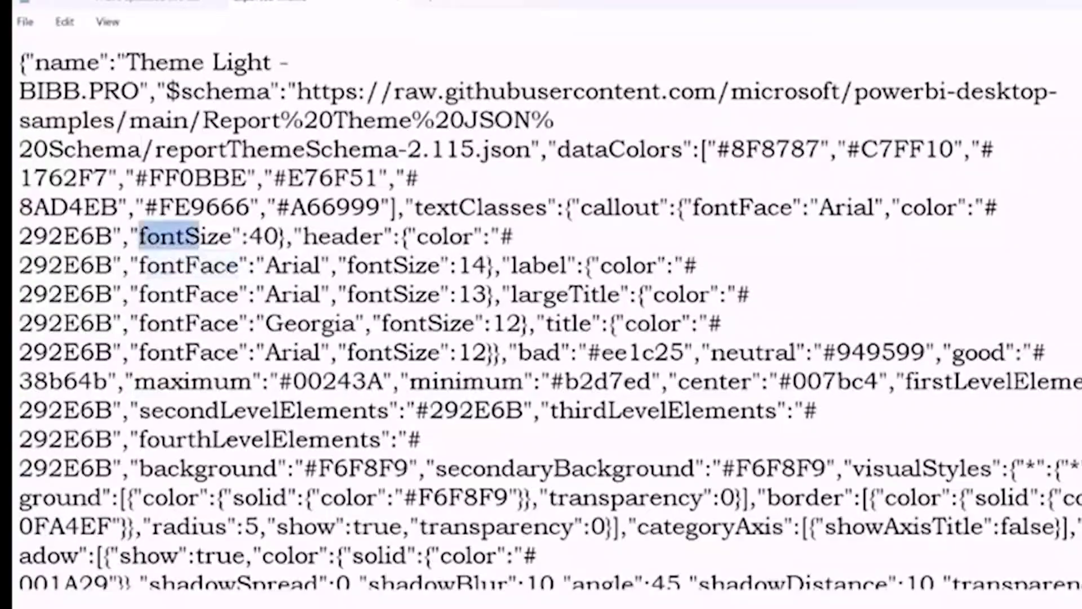
{"action": "left_click", "coordinate": [381, 323]}
{"action": "scroll", "coordinate": [541, 313], "scroll_direction": "down", "scroll_amount": 2}
{"action": "scroll", "coordinate": [541, 313], "scroll_direction": "down", "scroll_amount": 4}
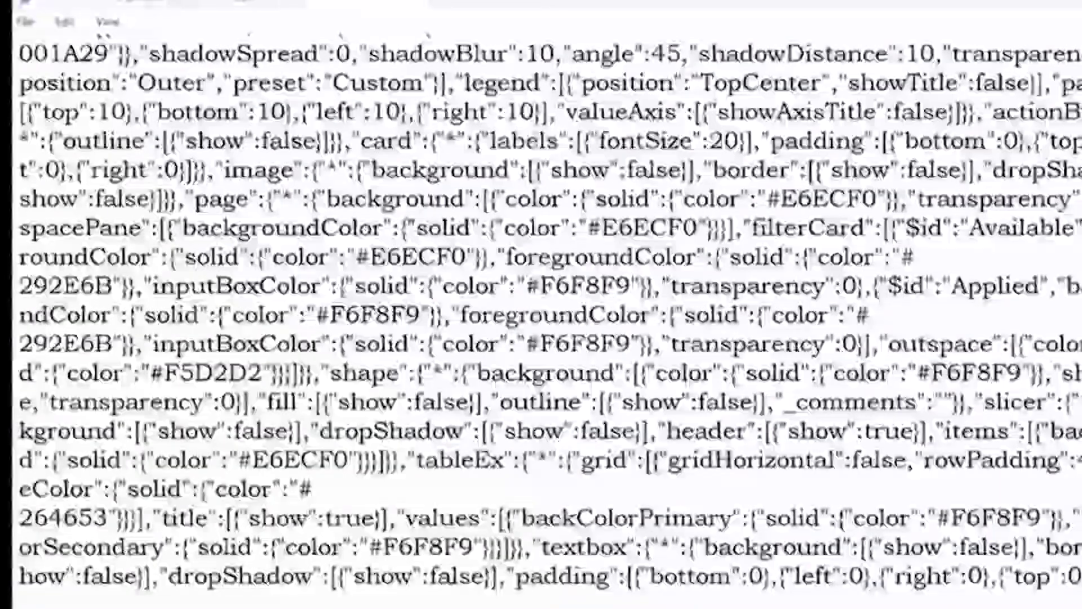
{"action": "key", "text": "ctrl+a"}
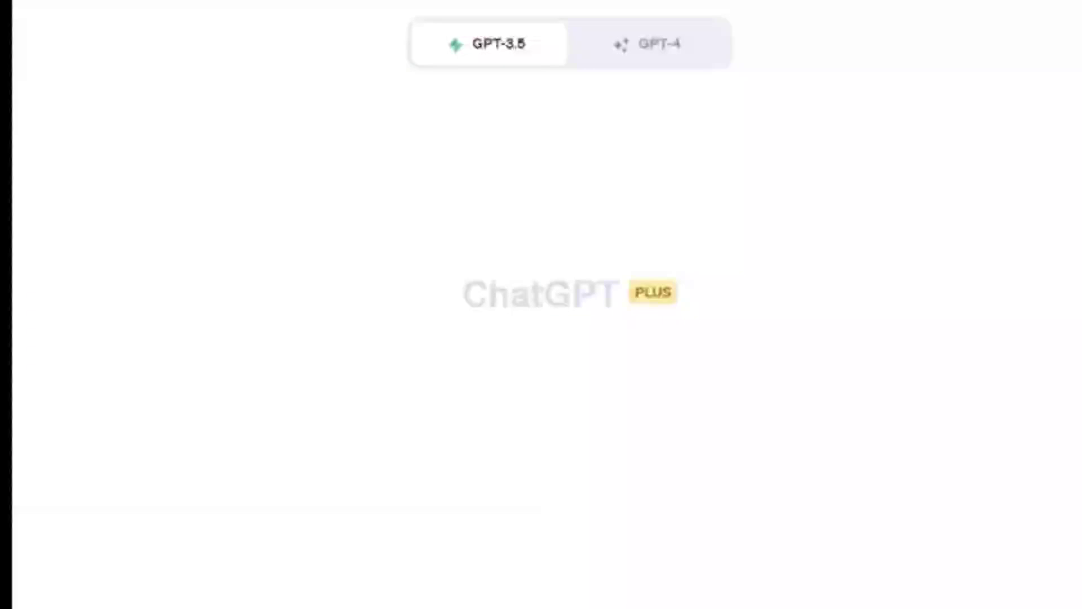
Send ChatGPT a prompt to recolor the pasted theme JSON with Amazon Prime colours
{"action": "key", "text": "ctrl+v"}
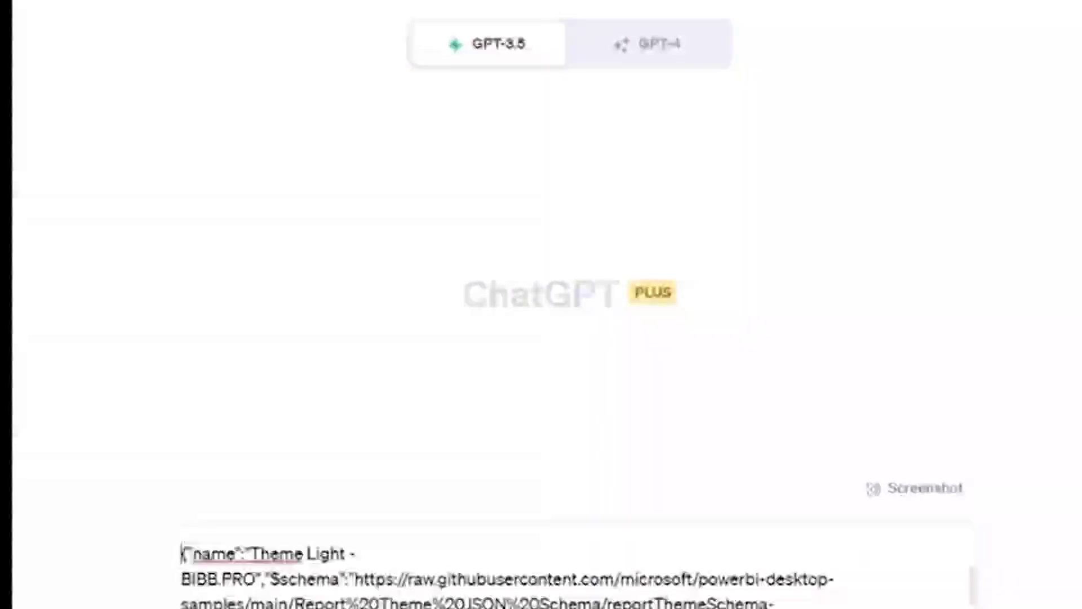
{"action": "key", "text": "shift+Return"}
{"action": "key", "text": "shift+Return"}
{"action": "key", "text": "Up"}
{"action": "key", "text": "Up"}
{"action": "type", "text": "Modify"}
{"action": "key", "text": "BackSpace"}
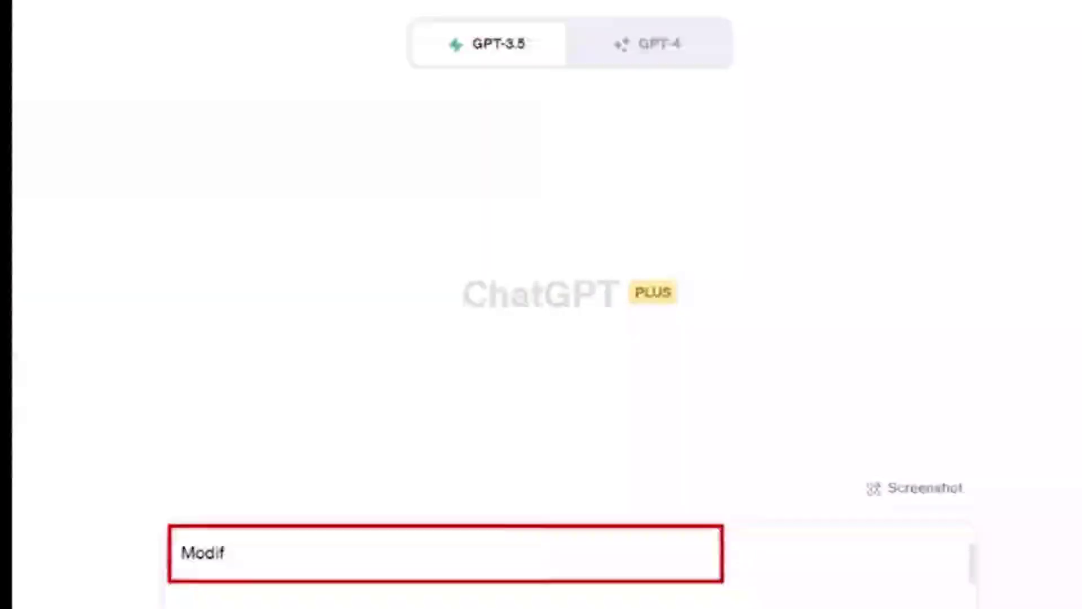
{"action": "type", "text": "y this json them"}
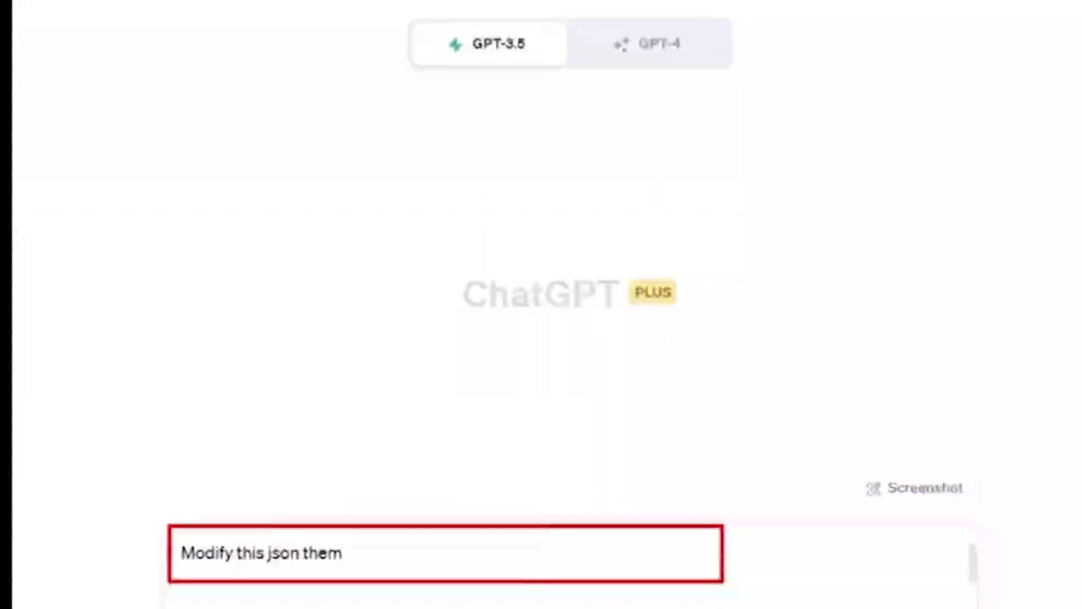
{"action": "type", "text": "e so that I can pick "}
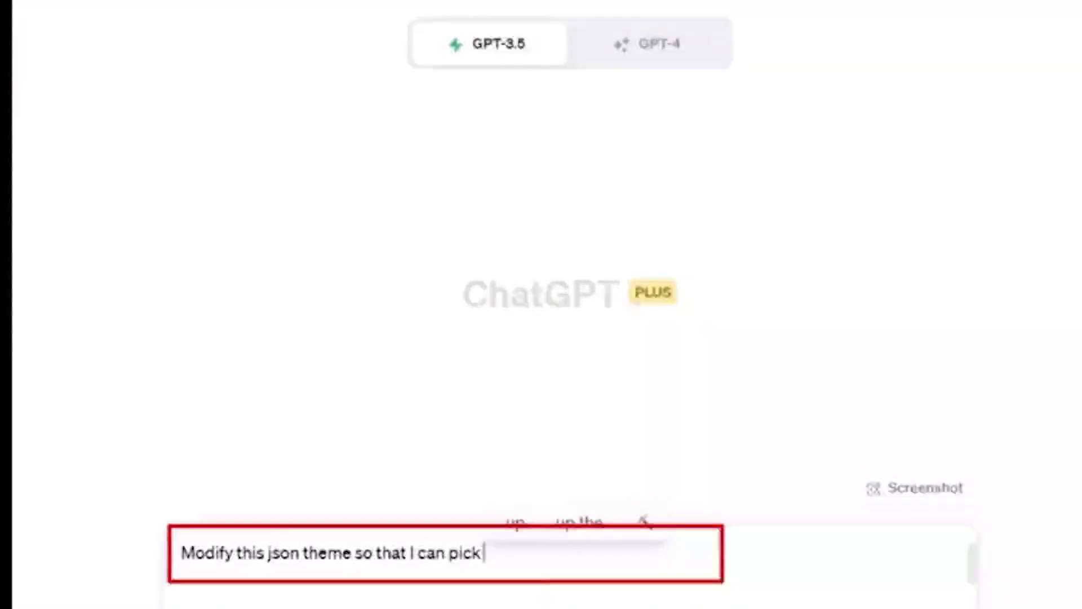
{"action": "type", "text": "the colors from Amz"}
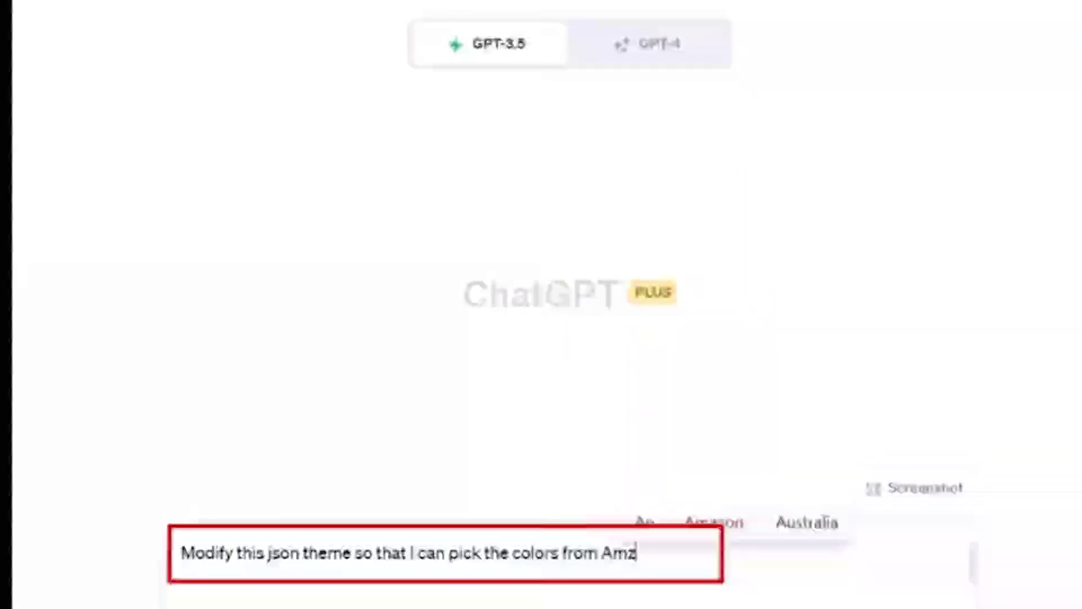
{"action": "type", "text": "ao"}
{"action": "key", "text": "BackSpace"}
{"action": "key", "text": "BackSpace"}
{"action": "key", "text": "BackSpace"}
{"action": "type", "text": "azon Prime"}
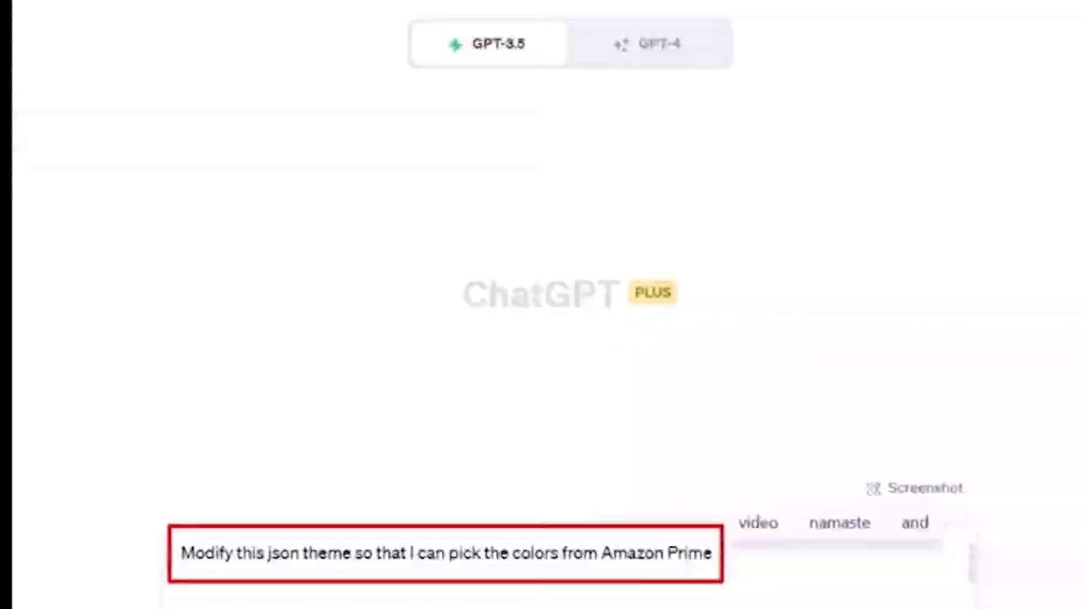
{"action": "key", "text": "shift+Return"}
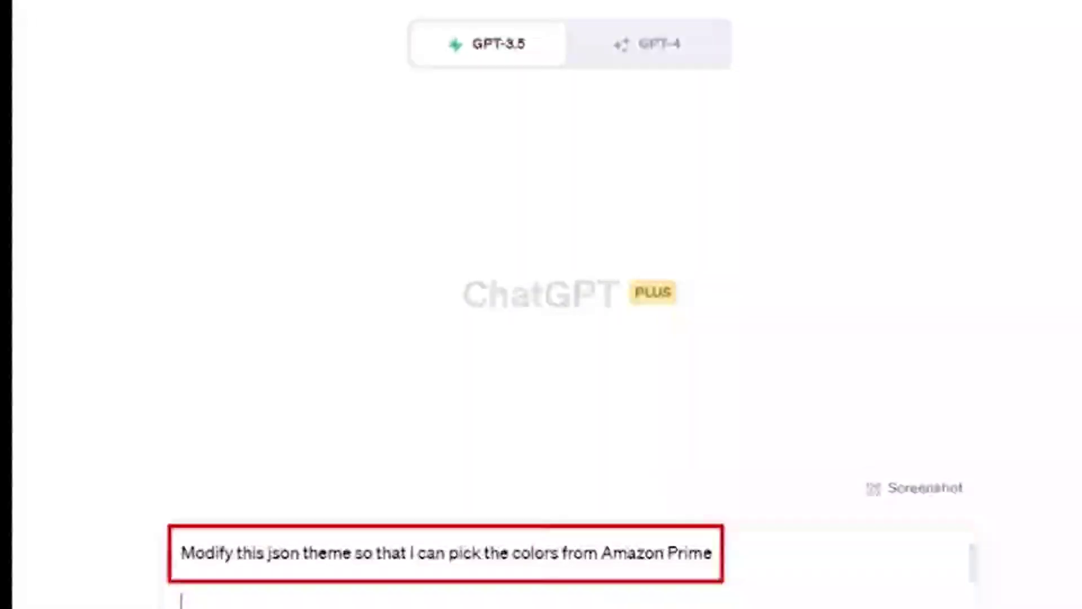
{"action": "key", "text": "ctrl+v"}
{"action": "key", "text": "Return"}
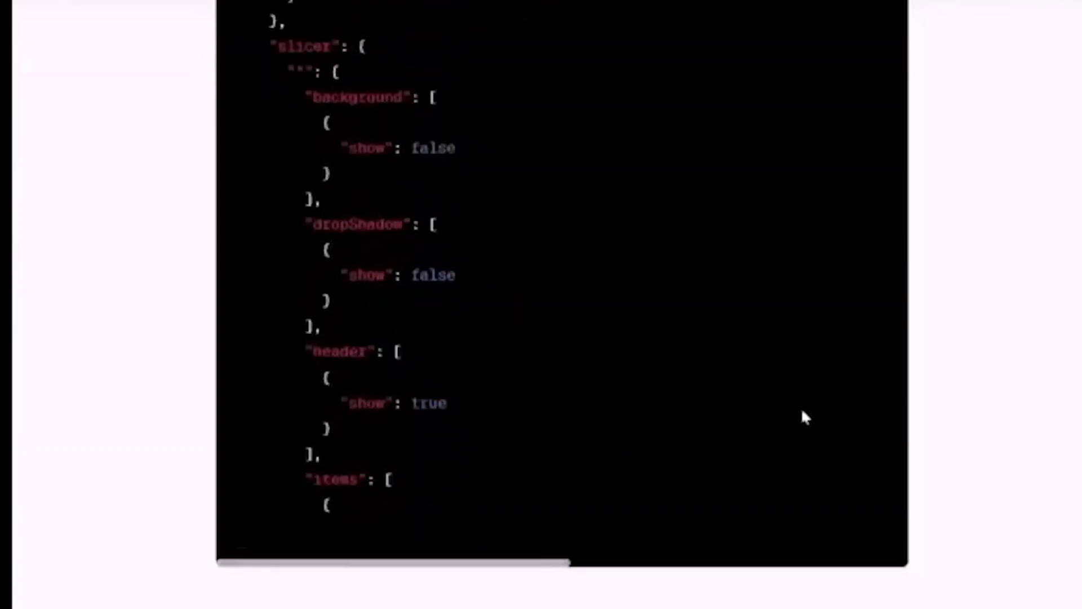
{"action": "scroll", "coordinate": [810, 426], "scroll_direction": "up", "scroll_amount": 5}
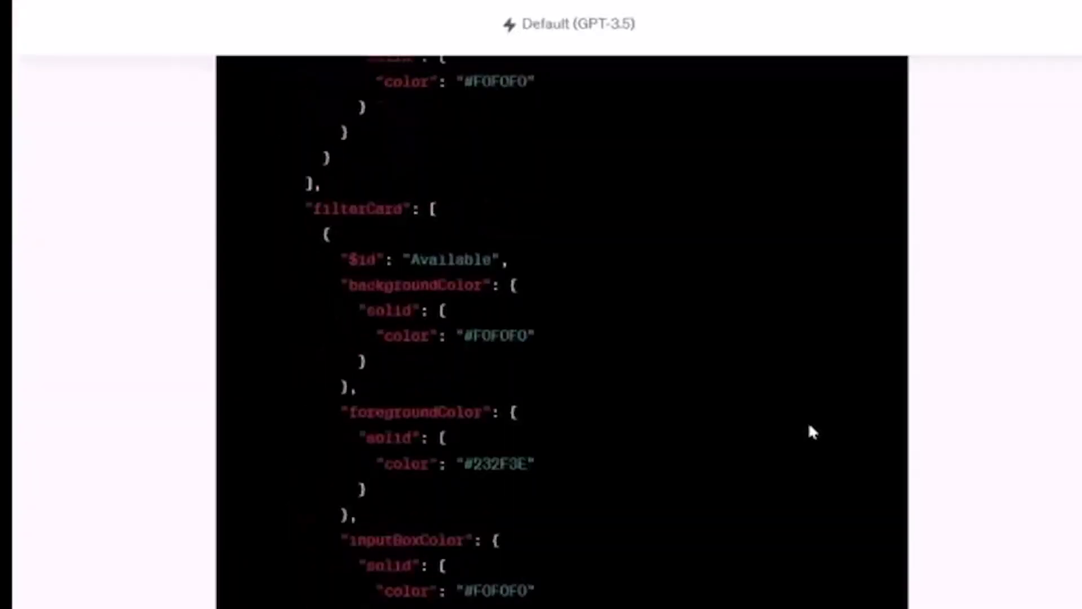
{"action": "scroll", "coordinate": [809, 425], "scroll_direction": "up", "scroll_amount": 5}
{"action": "scroll", "coordinate": [810, 425], "scroll_direction": "up", "scroll_amount": 5}
{"action": "scroll", "coordinate": [809, 426], "scroll_direction": "up", "scroll_amount": 10}
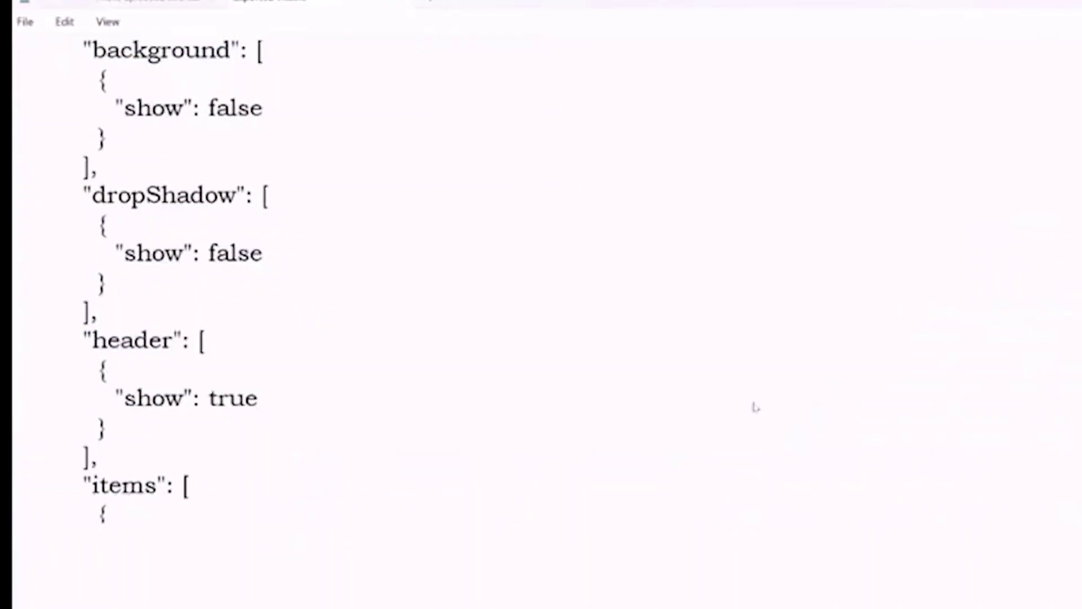
{"action": "scroll", "coordinate": [755, 407], "scroll_direction": "down", "scroll_amount": 5}
Open Notepad's File menu while comparing the theme file with ChatGPT's JSON
{"action": "left_click", "coordinate": [25, 21]}
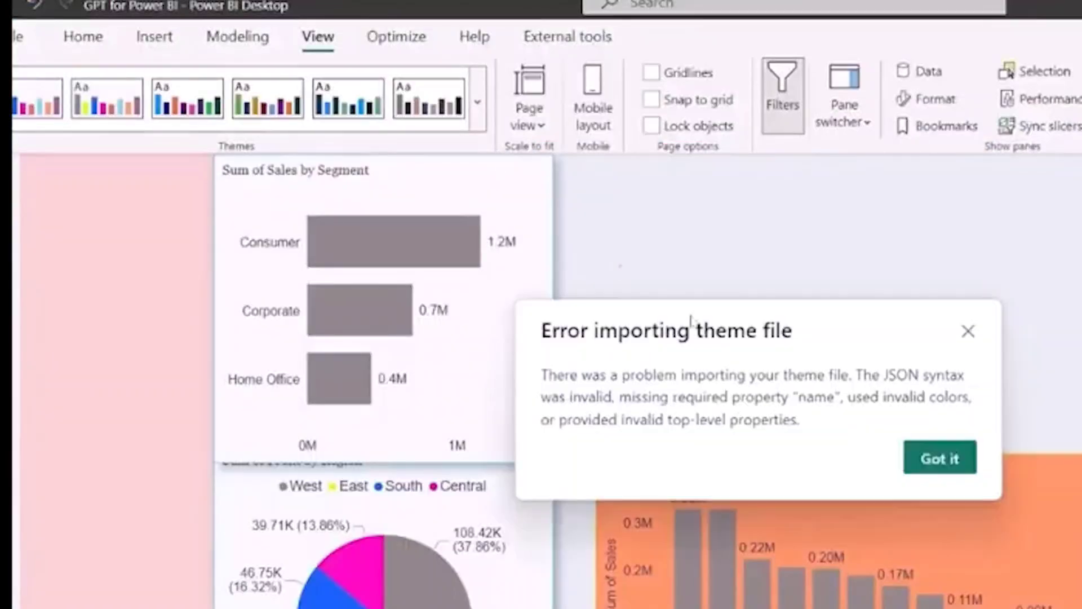
Re-import the Exported Theme file via Browse for themes and dismiss both import errors
{"action": "left_click", "coordinate": [941, 463]}
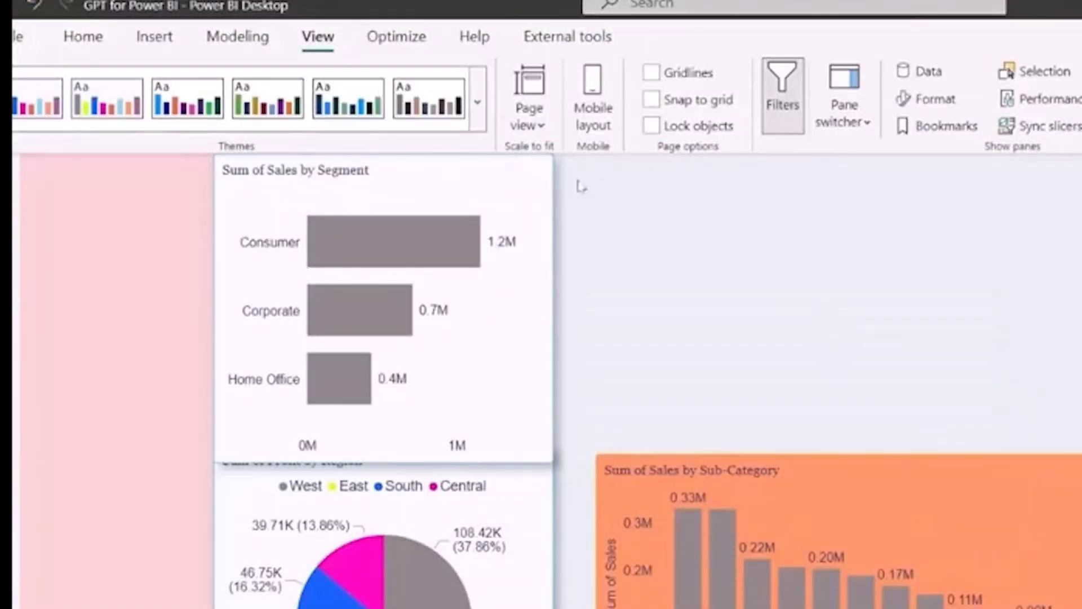
{"action": "left_click", "coordinate": [477, 100]}
{"action": "scroll", "coordinate": [363, 447], "scroll_direction": "down", "scroll_amount": 3}
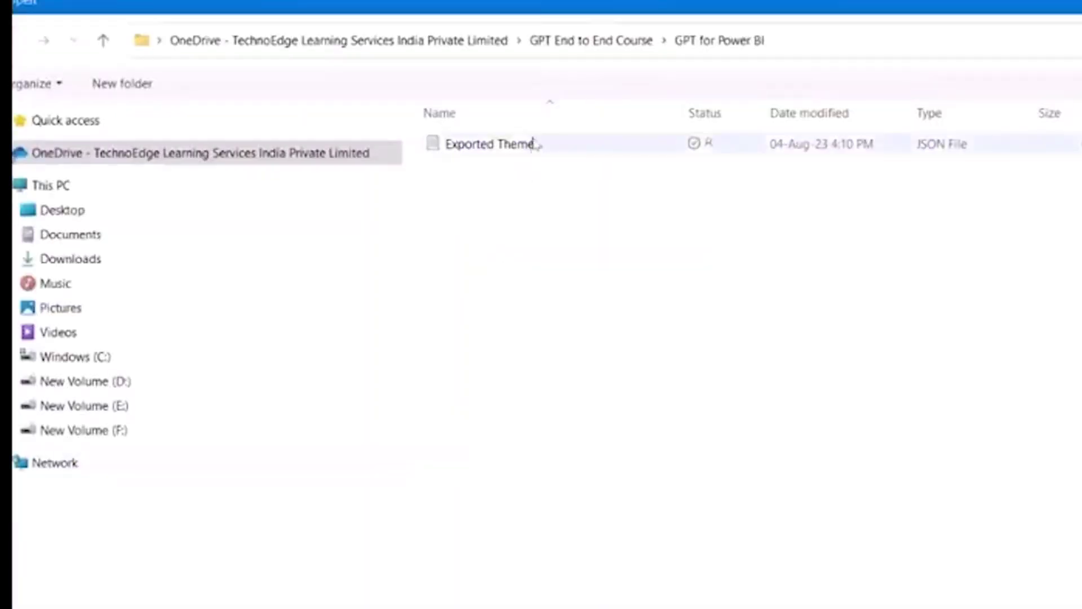
{"action": "double_click", "coordinate": [532, 143]}
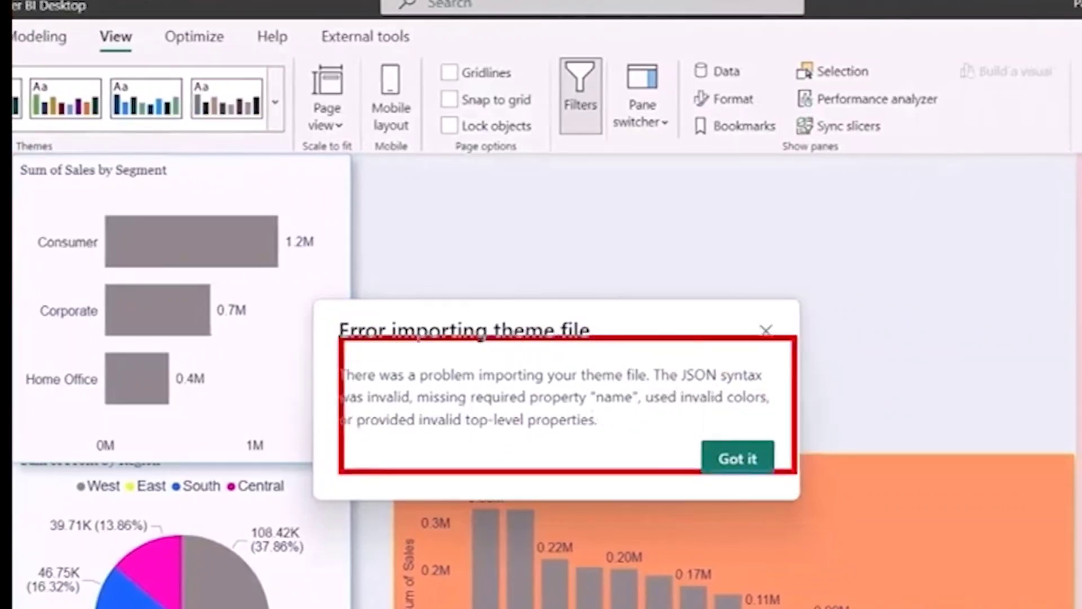
{"action": "left_click", "coordinate": [737, 458]}
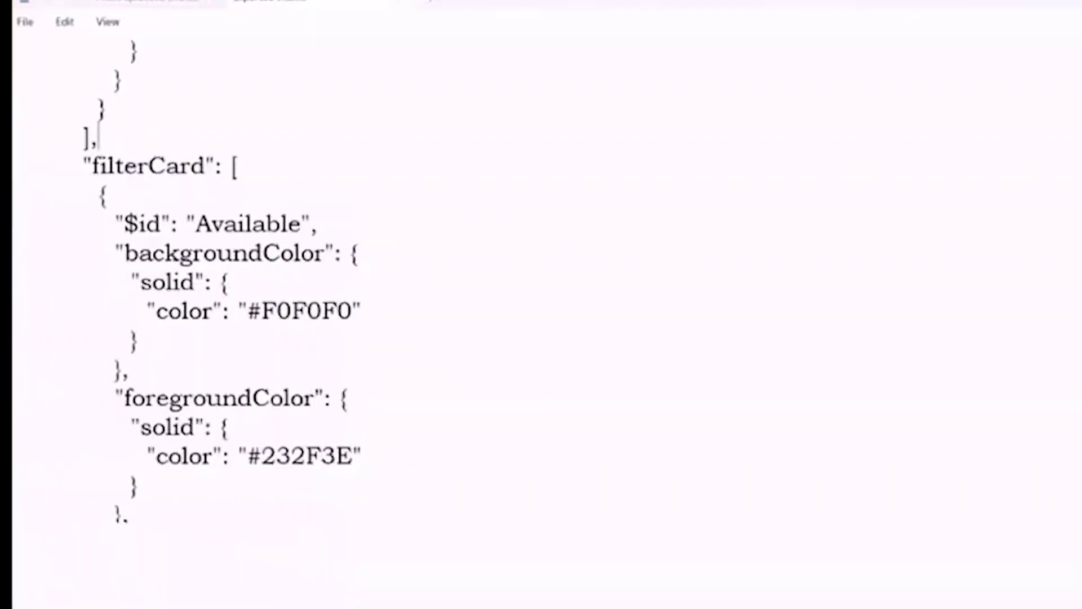
{"action": "scroll", "coordinate": [542, 305], "scroll_direction": "down", "scroll_amount": 6}
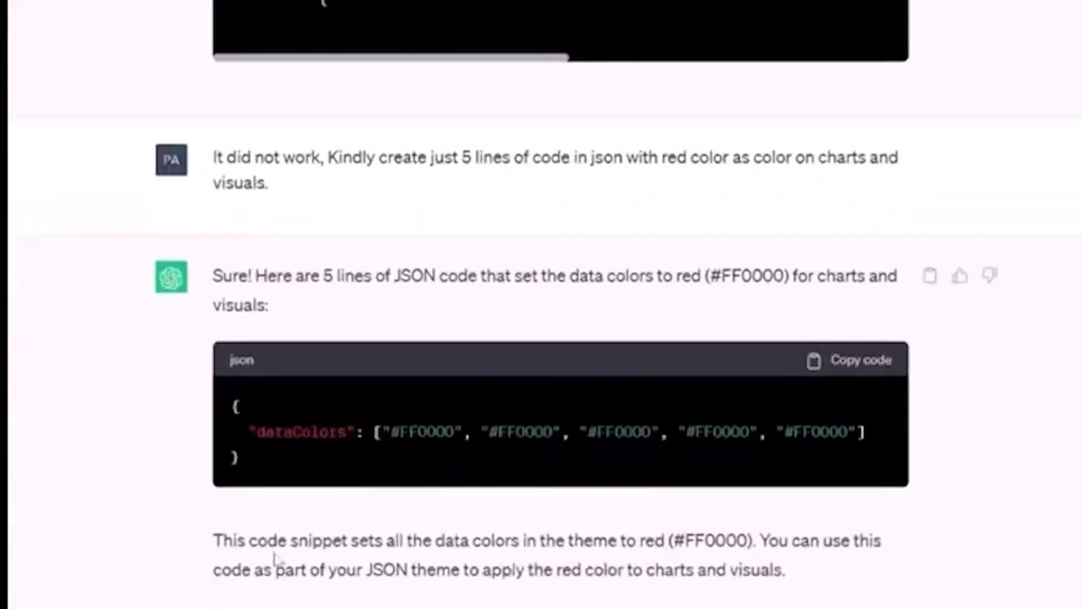
Paste ChatGPT's red dataColors JSON over Exported Theme, re-import it, and dismiss the error
{"action": "left_click", "coordinate": [859, 364]}
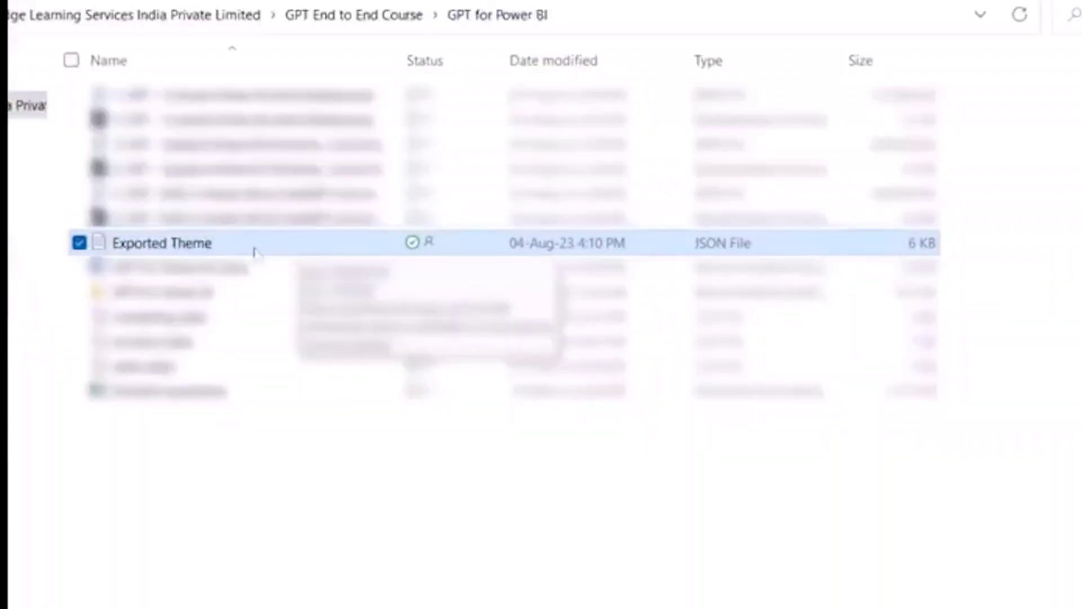
{"action": "double_click", "coordinate": [256, 246]}
{"action": "key", "text": "ctrl+a"}
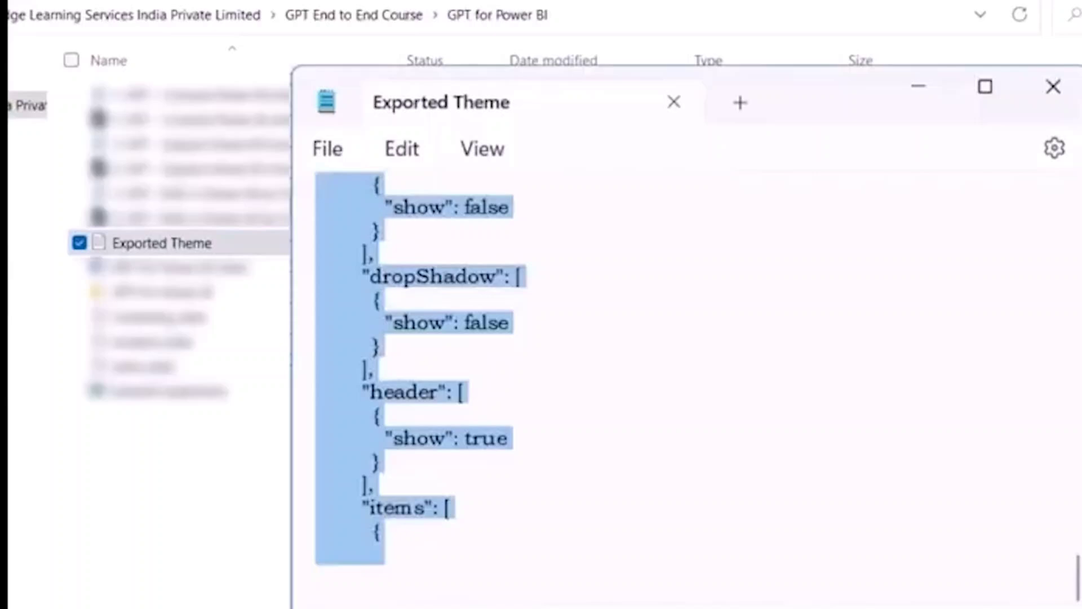
{"action": "key", "text": "ctrl+v"}
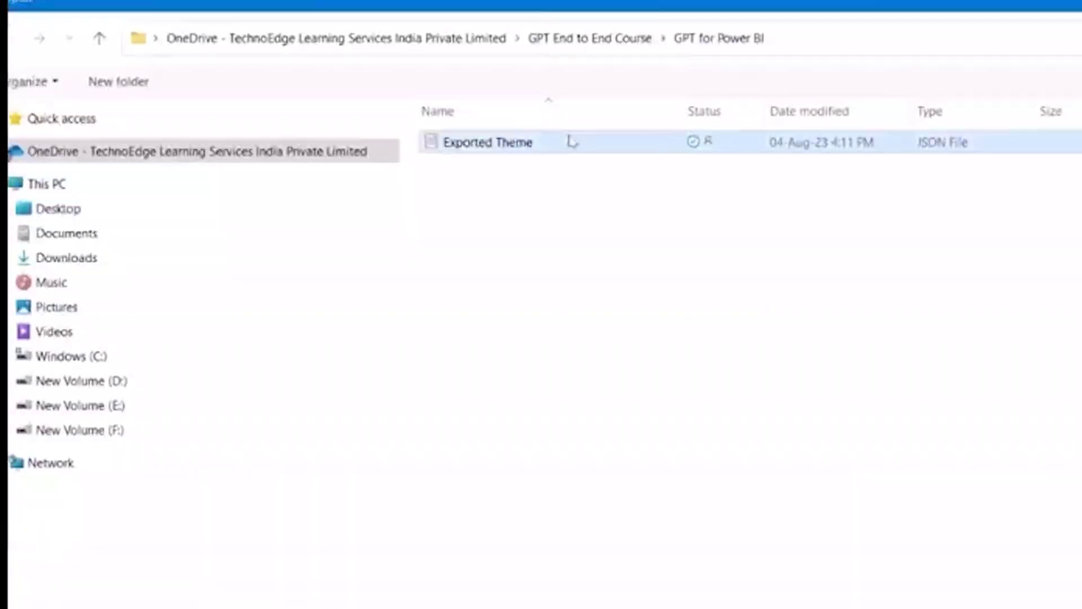
{"action": "double_click", "coordinate": [570, 140]}
{"action": "left_click", "coordinate": [942, 460]}
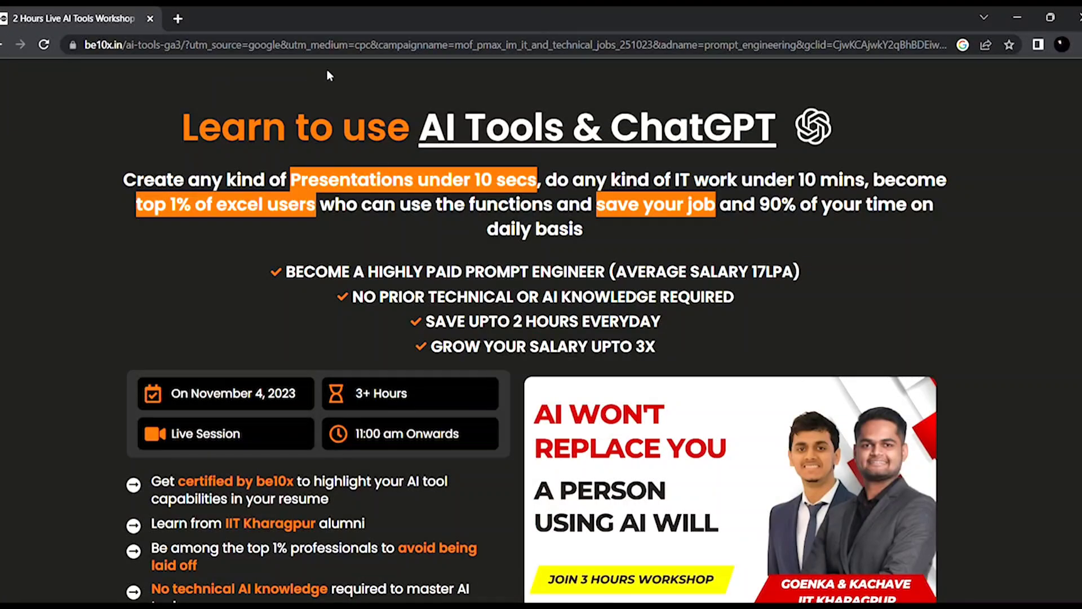
{"action": "scroll", "coordinate": [454, 163], "scroll_direction": "down", "scroll_amount": 1}
{"action": "scroll", "coordinate": [457, 160], "scroll_direction": "down", "scroll_amount": 1}
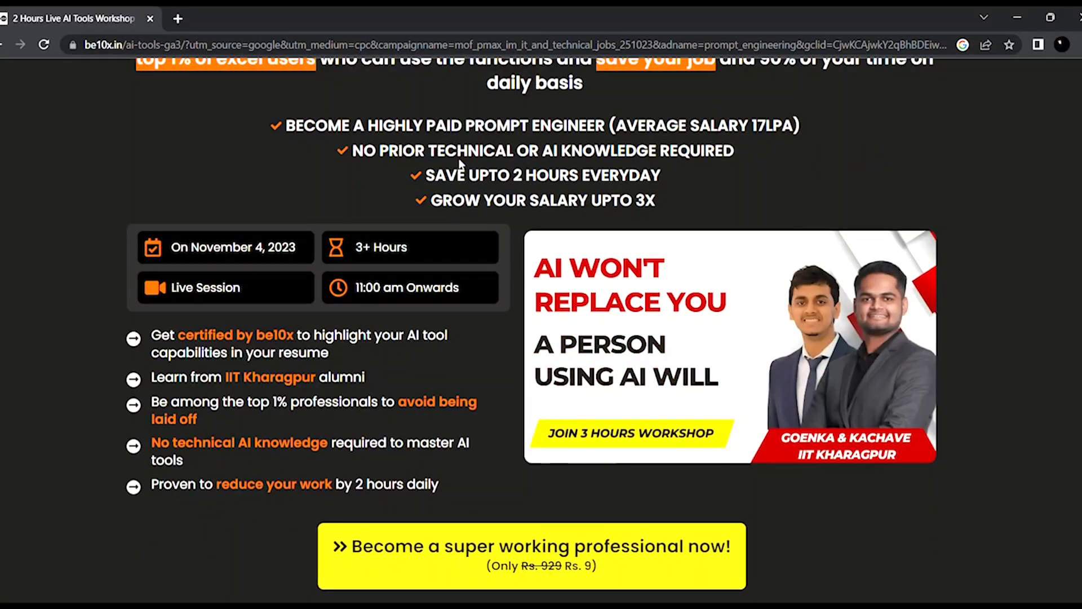
{"action": "scroll", "coordinate": [458, 158], "scroll_direction": "down", "scroll_amount": 1}
{"action": "scroll", "coordinate": [458, 158], "scroll_direction": "down", "scroll_amount": 1}
{"action": "scroll", "coordinate": [459, 158], "scroll_direction": "down", "scroll_amount": 1}
{"action": "scroll", "coordinate": [459, 157], "scroll_direction": "down", "scroll_amount": 1}
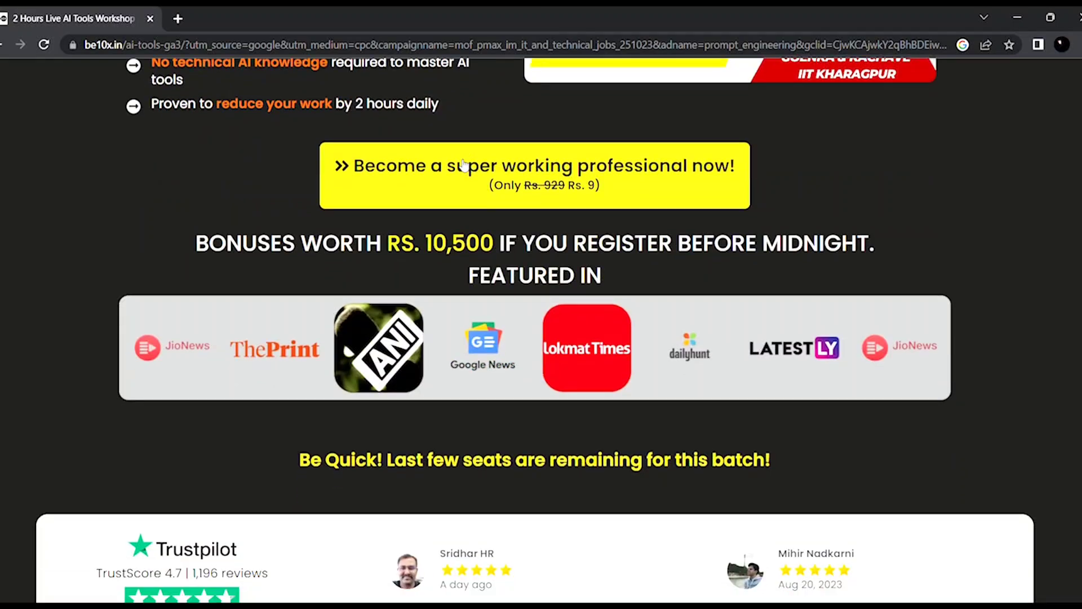
{"action": "scroll", "coordinate": [459, 161], "scroll_direction": "down", "scroll_amount": 2}
{"action": "scroll", "coordinate": [460, 163], "scroll_direction": "down", "scroll_amount": 1}
{"action": "scroll", "coordinate": [460, 164], "scroll_direction": "down", "scroll_amount": 2}
{"action": "scroll", "coordinate": [464, 163], "scroll_direction": "down", "scroll_amount": 2}
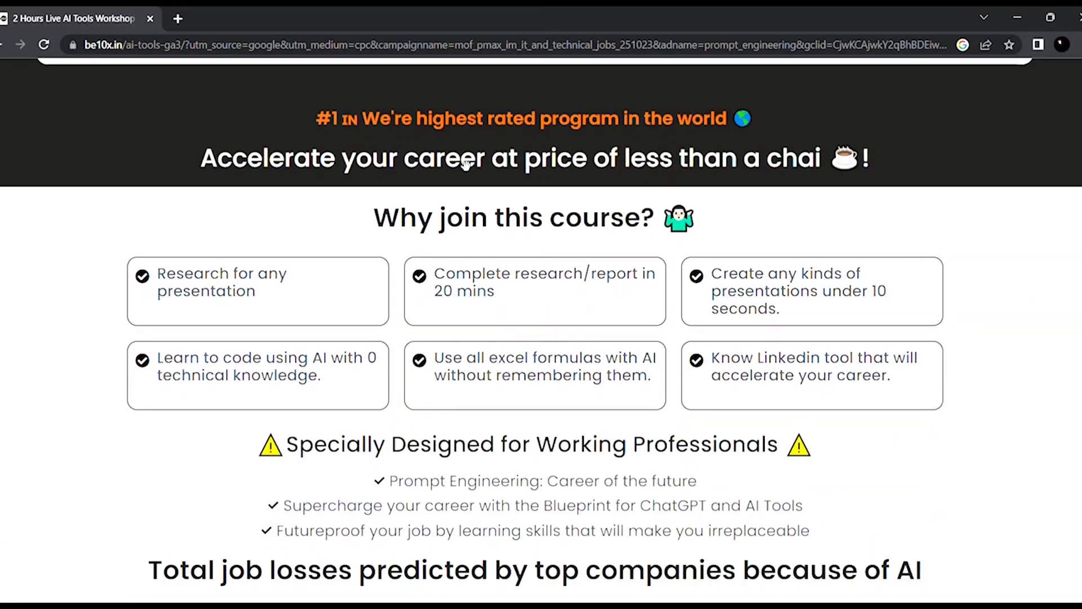
{"action": "scroll", "coordinate": [465, 163], "scroll_direction": "down", "scroll_amount": 1}
{"action": "scroll", "coordinate": [464, 163], "scroll_direction": "down", "scroll_amount": 1}
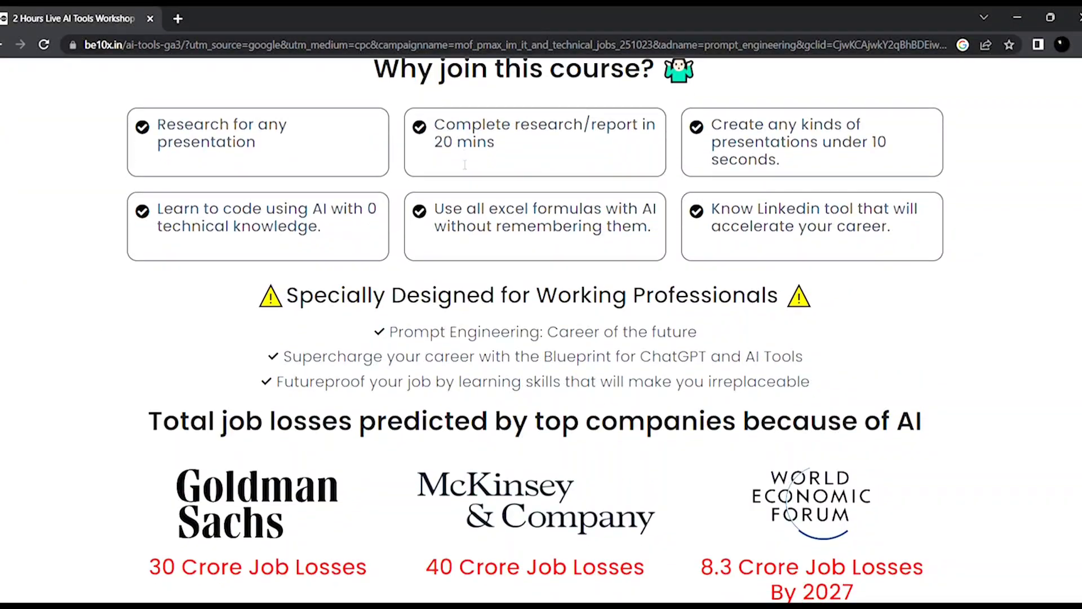
{"action": "scroll", "coordinate": [465, 166], "scroll_direction": "down", "scroll_amount": 3}
{"action": "scroll", "coordinate": [464, 165], "scroll_direction": "down", "scroll_amount": 2}
{"action": "scroll", "coordinate": [463, 166], "scroll_direction": "up", "scroll_amount": 4}
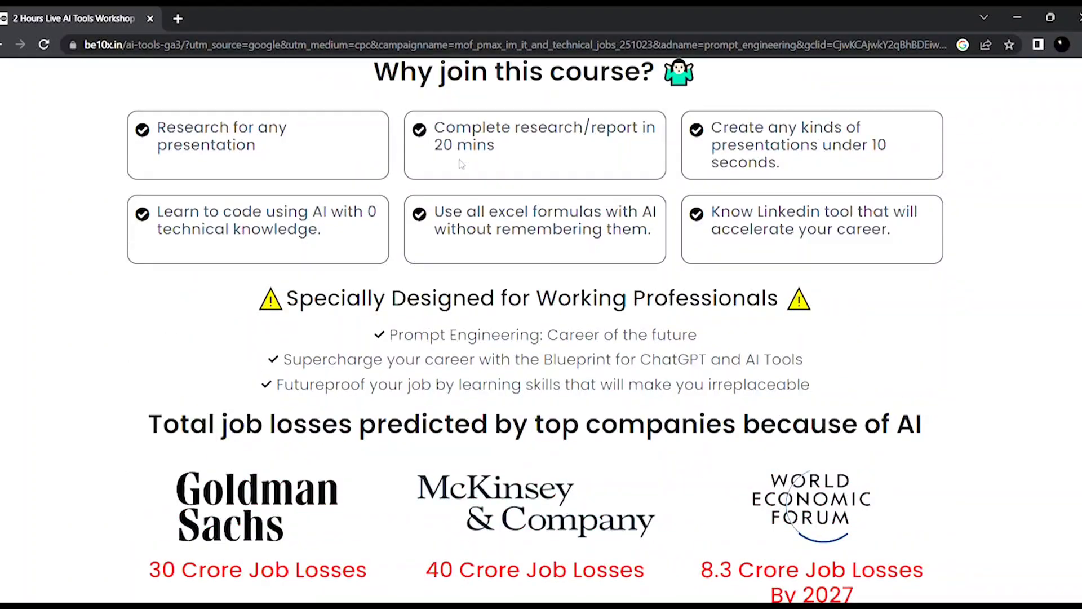
{"action": "scroll", "coordinate": [464, 165], "scroll_direction": "up", "scroll_amount": 3}
{"action": "scroll", "coordinate": [466, 164], "scroll_direction": "up", "scroll_amount": 4}
{"action": "scroll", "coordinate": [464, 163], "scroll_direction": "up", "scroll_amount": 3}
{"action": "scroll", "coordinate": [464, 163], "scroll_direction": "up", "scroll_amount": 5}
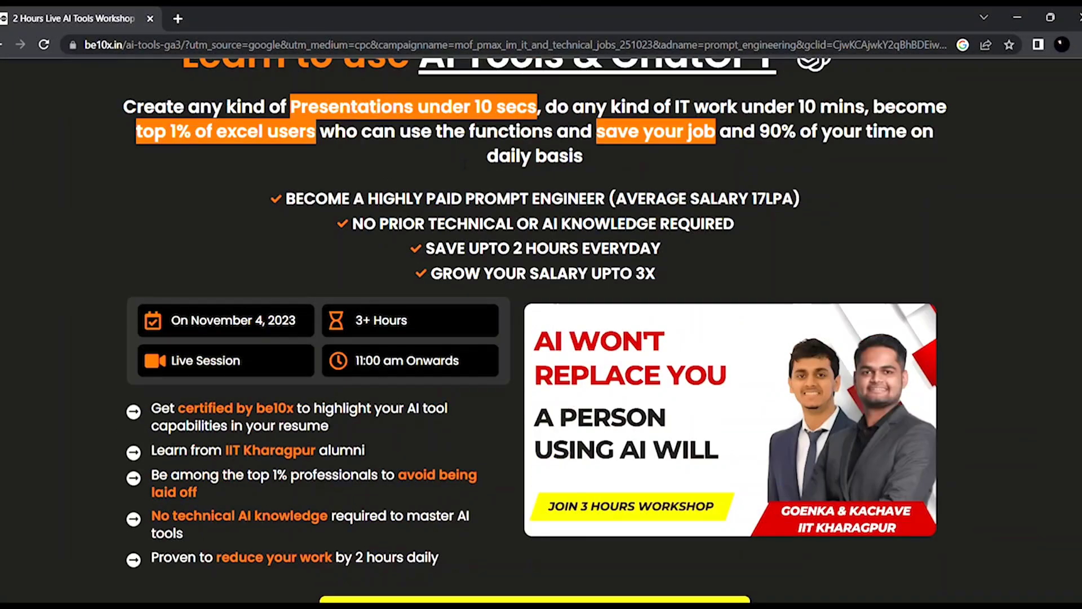
{"action": "scroll", "coordinate": [461, 163], "scroll_direction": "up", "scroll_amount": 1}
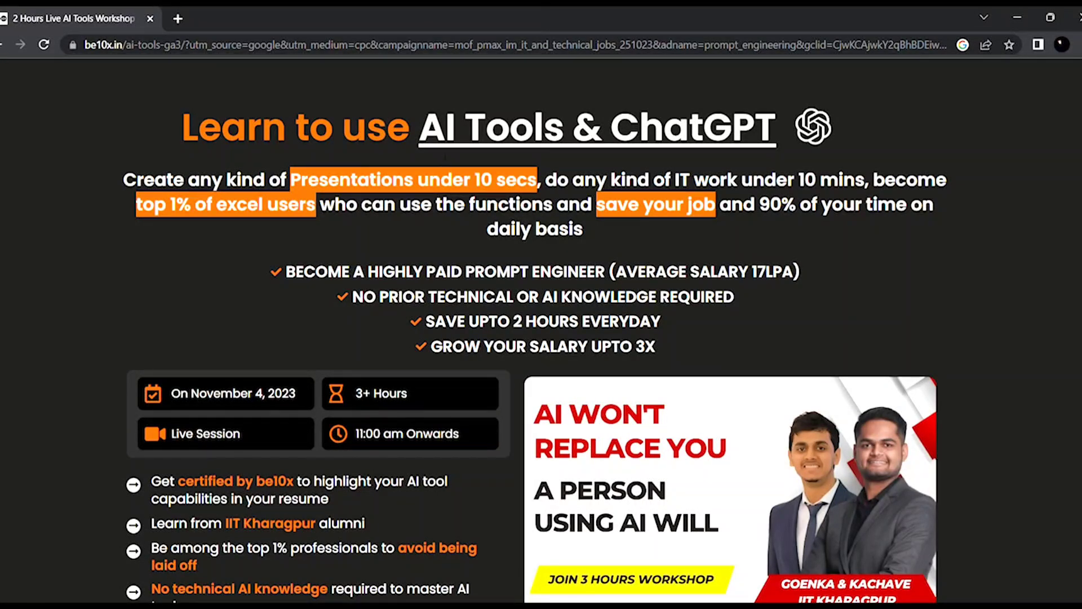
{"action": "scroll", "coordinate": [460, 162], "scroll_direction": "down", "scroll_amount": 2}
{"action": "scroll", "coordinate": [460, 163], "scroll_direction": "down", "scroll_amount": 1}
{"action": "scroll", "coordinate": [459, 163], "scroll_direction": "down", "scroll_amount": 1}
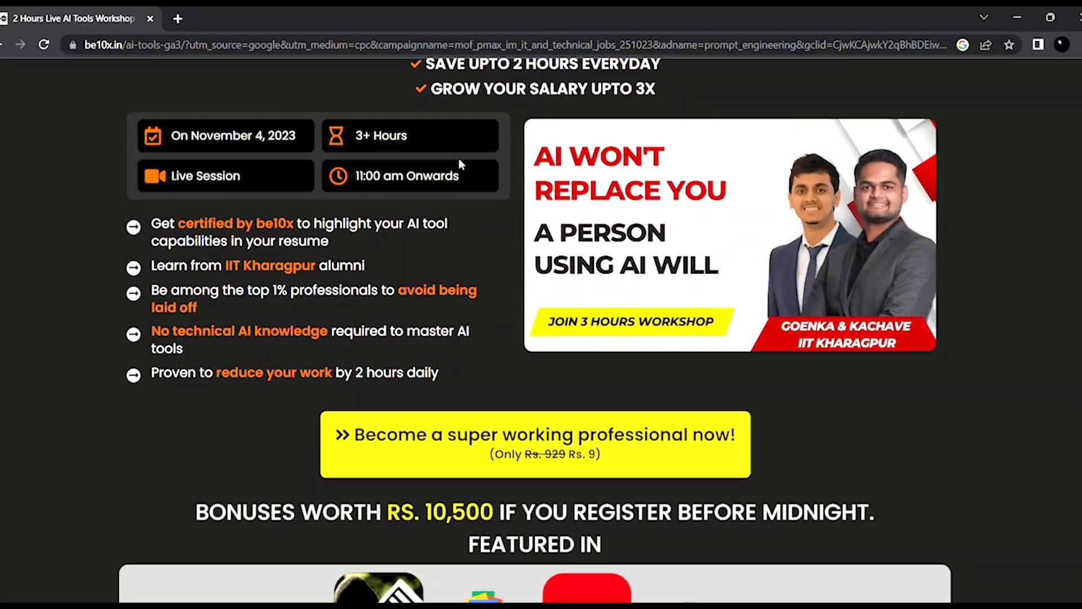
{"action": "scroll", "coordinate": [460, 163], "scroll_direction": "down", "scroll_amount": 3}
{"action": "scroll", "coordinate": [459, 163], "scroll_direction": "down", "scroll_amount": 3}
{"action": "scroll", "coordinate": [460, 164], "scroll_direction": "down", "scroll_amount": 3}
{"action": "scroll", "coordinate": [460, 163], "scroll_direction": "down", "scroll_amount": 2}
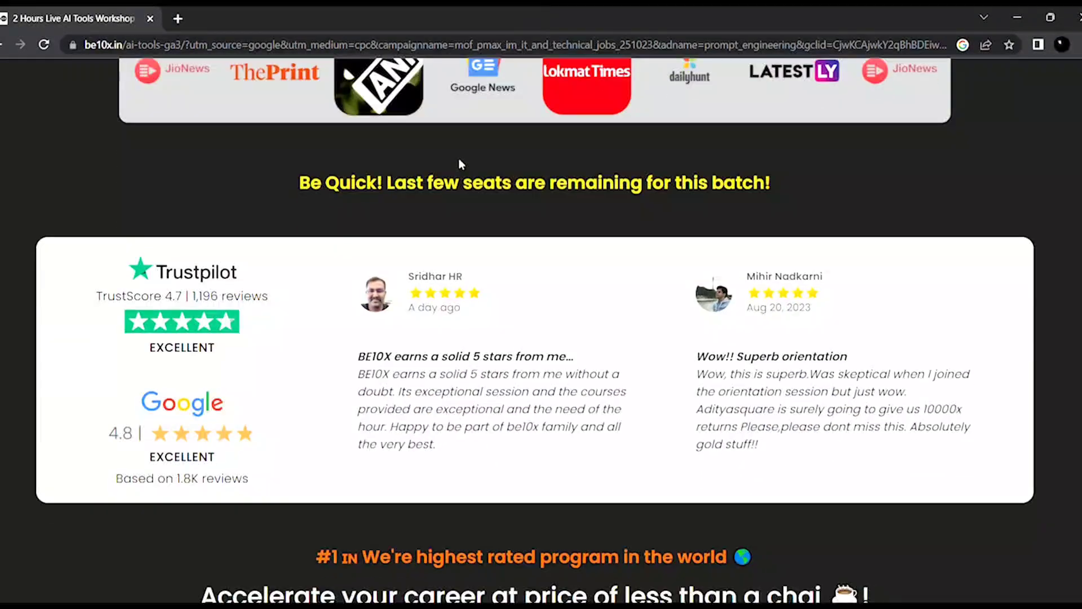
{"action": "scroll", "coordinate": [459, 163], "scroll_direction": "down", "scroll_amount": 3}
{"action": "scroll", "coordinate": [458, 158], "scroll_direction": "down", "scroll_amount": 3}
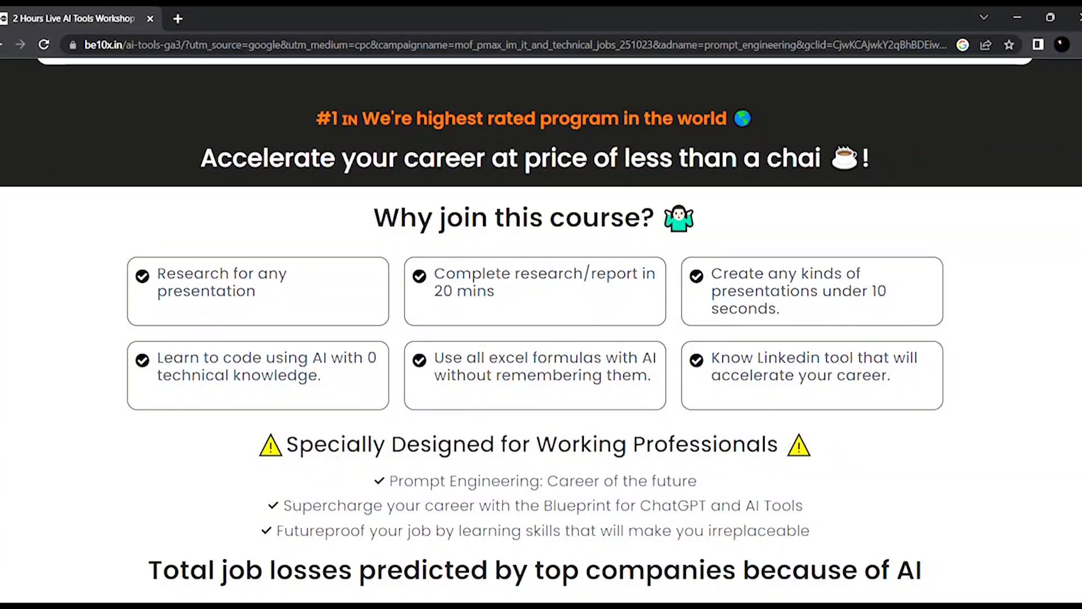
{"action": "scroll", "coordinate": [464, 165], "scroll_direction": "down", "scroll_amount": 1}
{"action": "scroll", "coordinate": [463, 164], "scroll_direction": "down", "scroll_amount": 1}
{"action": "scroll", "coordinate": [464, 164], "scroll_direction": "down", "scroll_amount": 3}
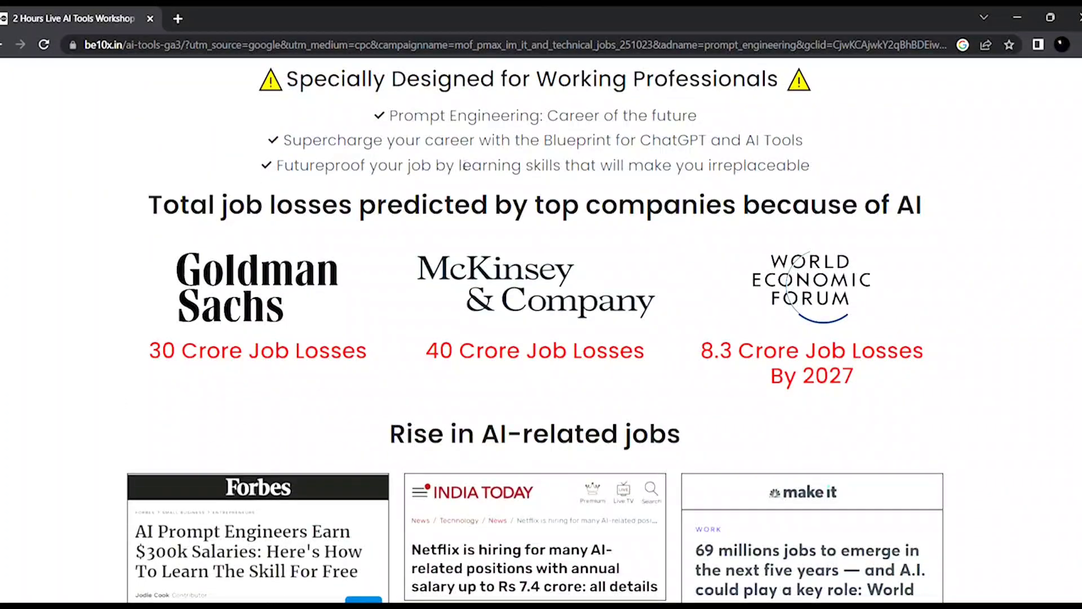
{"action": "scroll", "coordinate": [464, 165], "scroll_direction": "down", "scroll_amount": 2}
{"action": "scroll", "coordinate": [464, 166], "scroll_direction": "up", "scroll_amount": 5}
{"action": "scroll", "coordinate": [466, 167], "scroll_direction": "up", "scroll_amount": 2}
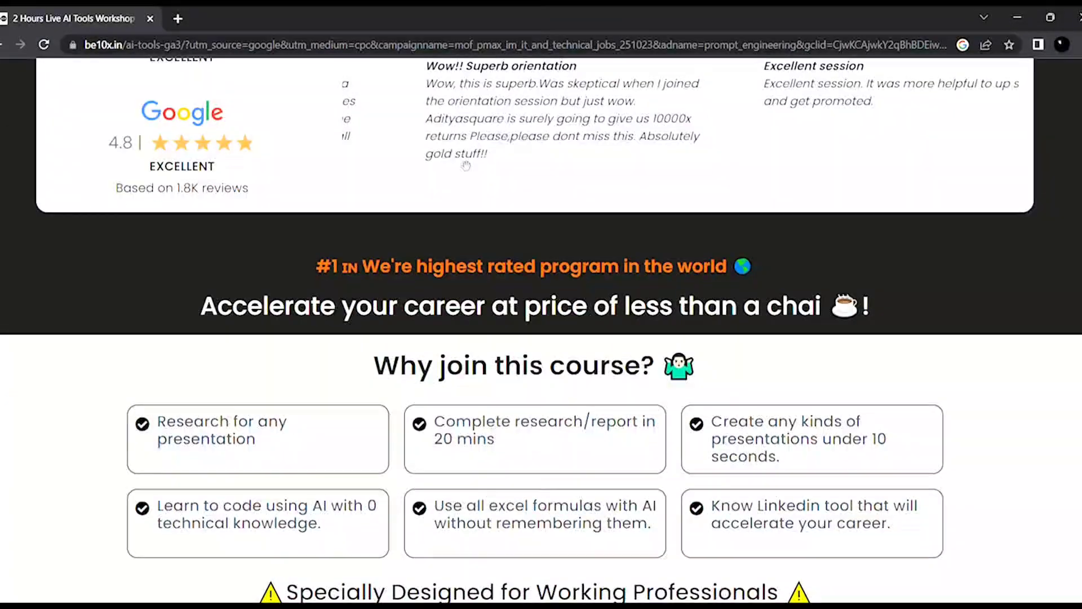
{"action": "scroll", "coordinate": [466, 167], "scroll_direction": "up", "scroll_amount": 5}
{"action": "scroll", "coordinate": [464, 165], "scroll_direction": "up", "scroll_amount": 4}
{"action": "scroll", "coordinate": [459, 163], "scroll_direction": "up", "scroll_amount": 3}
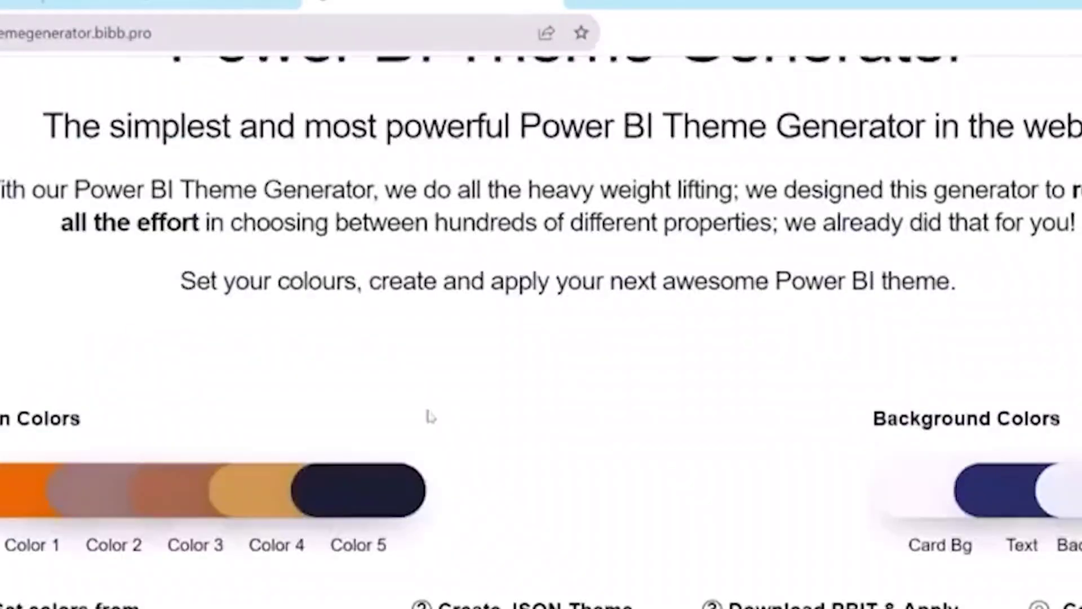
{"action": "scroll", "coordinate": [430, 417], "scroll_direction": "down", "scroll_amount": 3}
{"action": "scroll", "coordinate": [333, 346], "scroll_direction": "down", "scroll_amount": 5}
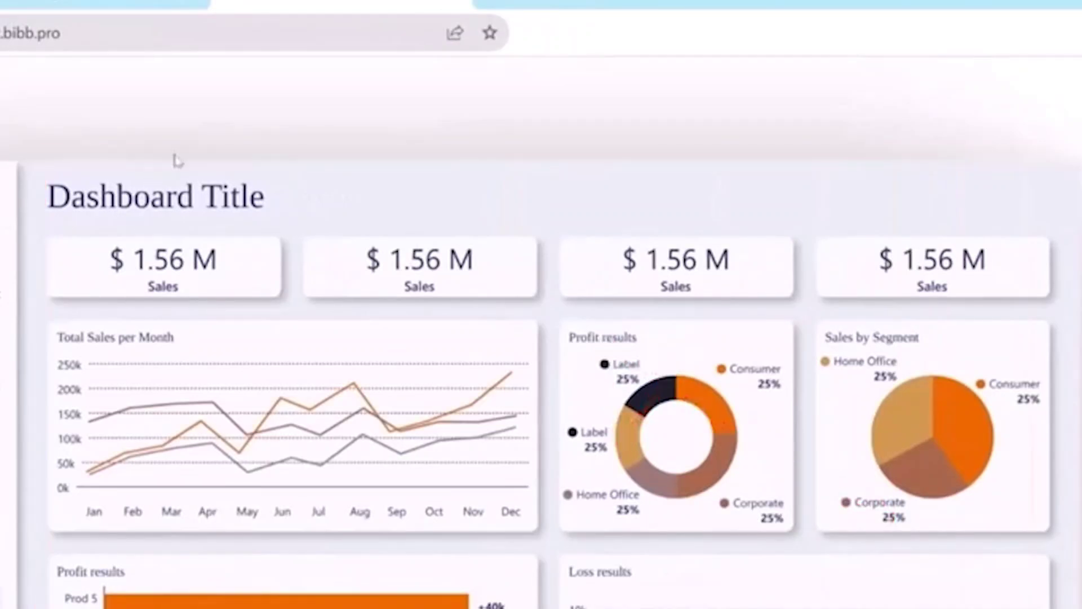
{"action": "scroll", "coordinate": [143, 309], "scroll_direction": "up", "scroll_amount": 3}
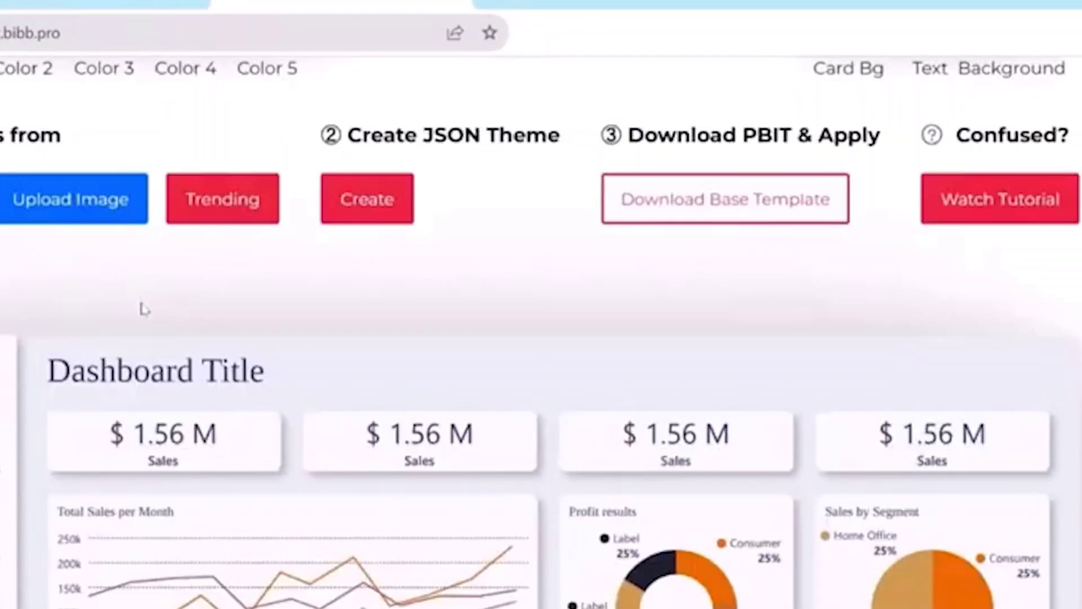
Apply the purple and yellow trending palette to the bibb.pro theme
{"action": "left_click", "coordinate": [223, 205]}
{"action": "left_click", "coordinate": [486, 341]}
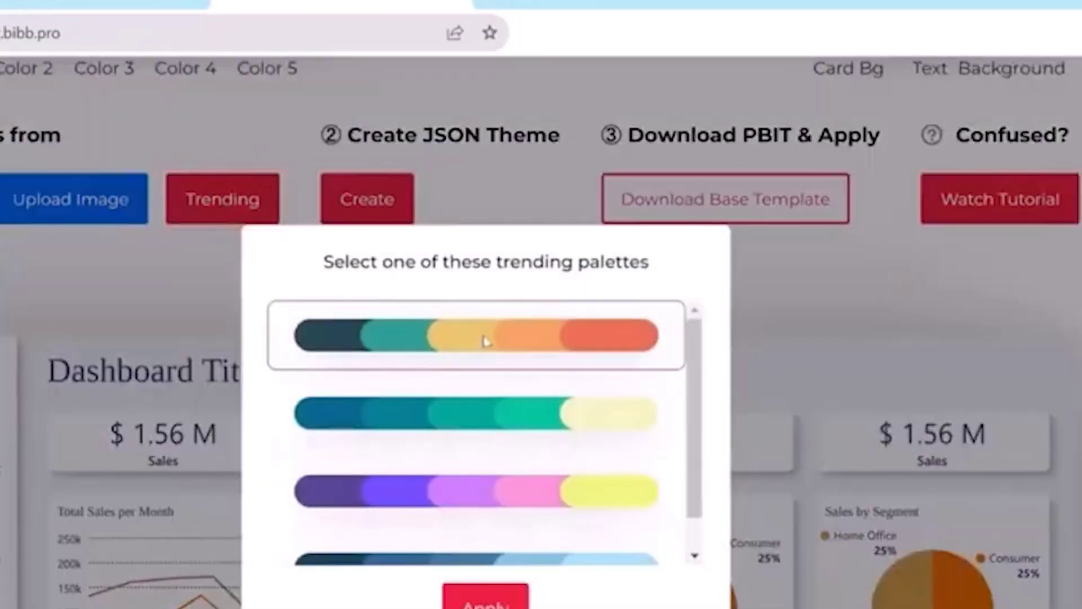
{"action": "left_click", "coordinate": [486, 596]}
{"action": "scroll", "coordinate": [481, 397], "scroll_direction": "down", "scroll_amount": 6}
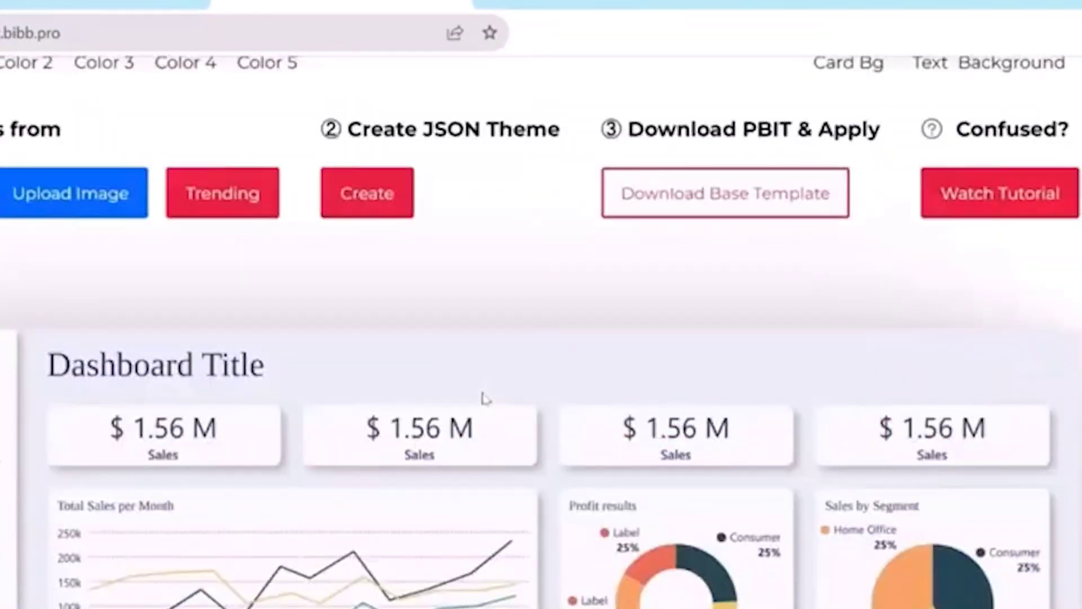
{"action": "scroll", "coordinate": [234, 238], "scroll_direction": "down", "scroll_amount": 3}
{"action": "scroll", "coordinate": [751, 365], "scroll_direction": "up", "scroll_amount": 3}
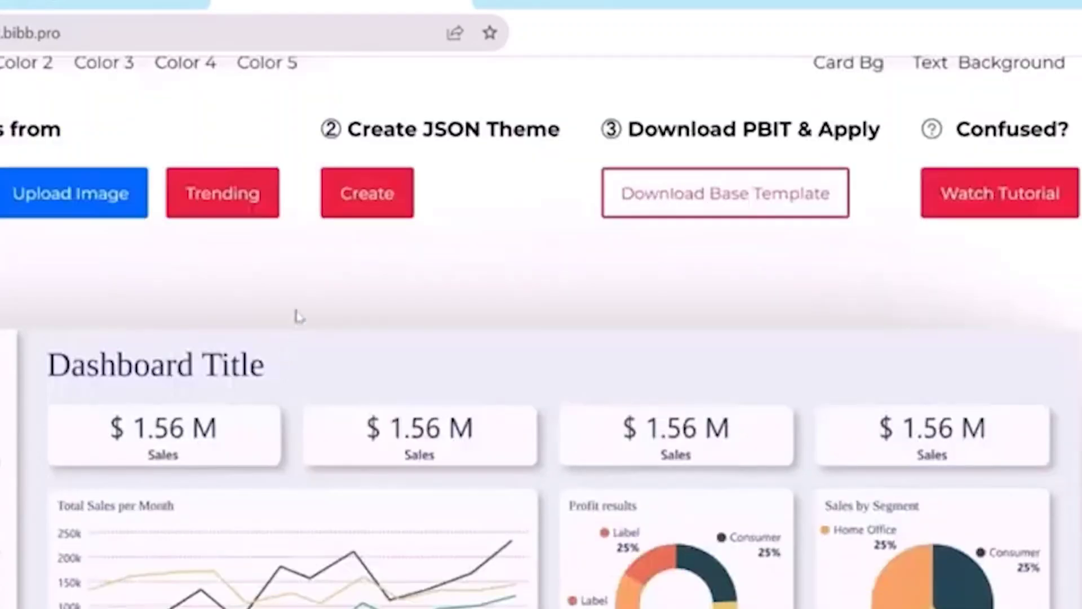
{"action": "left_click", "coordinate": [258, 194]}
{"action": "left_click", "coordinate": [502, 488]}
{"action": "left_click", "coordinate": [485, 596]}
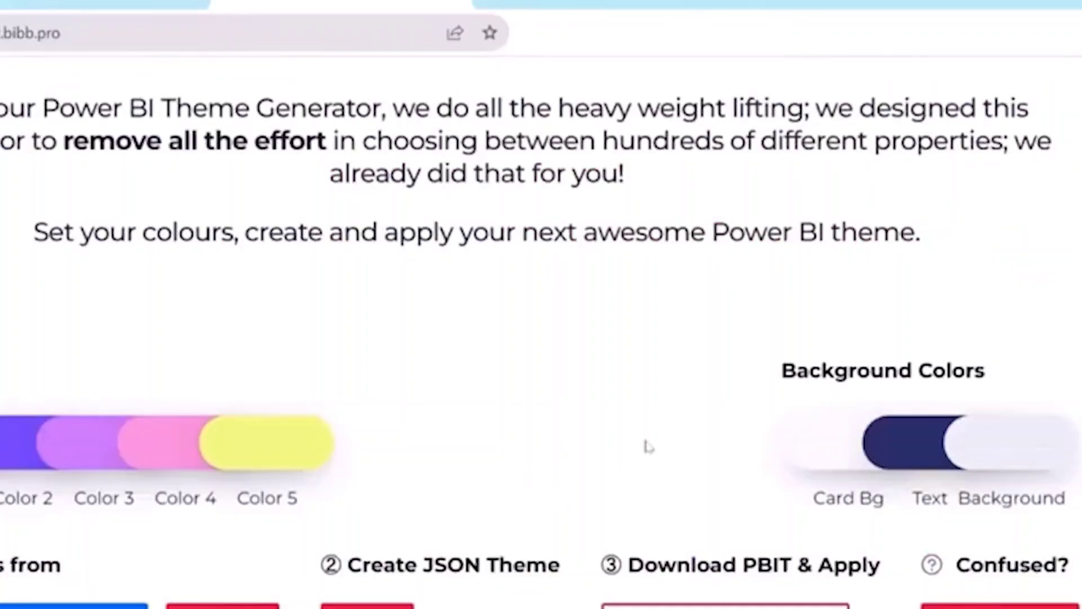
{"action": "scroll", "coordinate": [645, 445], "scroll_direction": "down", "scroll_amount": 3}
{"action": "scroll", "coordinate": [710, 456], "scroll_direction": "down", "scroll_amount": 5}
{"action": "scroll", "coordinate": [507, 508], "scroll_direction": "up", "scroll_amount": 3}
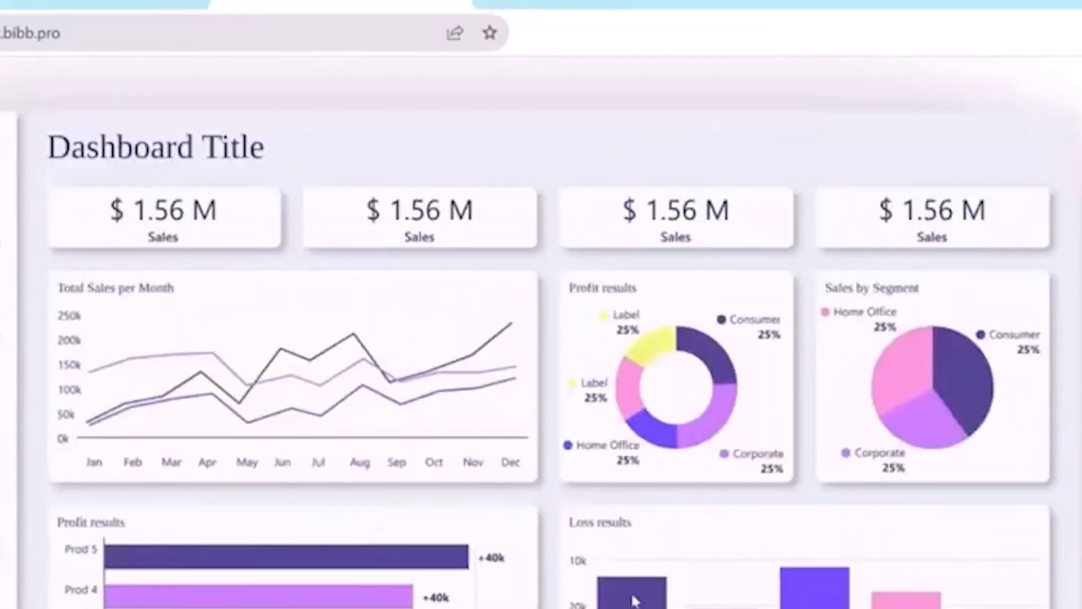
{"action": "scroll", "coordinate": [381, 408], "scroll_direction": "up", "scroll_amount": 3}
{"action": "scroll", "coordinate": [241, 287], "scroll_direction": "up", "scroll_amount": 3}
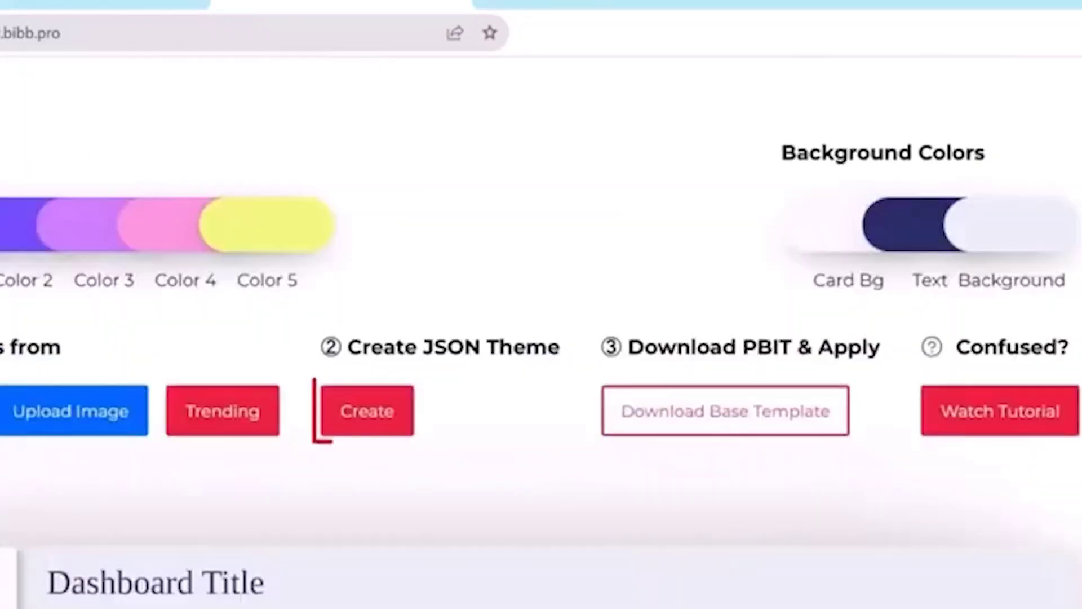
Create the Power BI JSON theme with saved email and accepted terms, then show the download
{"action": "left_click", "coordinate": [359, 411]}
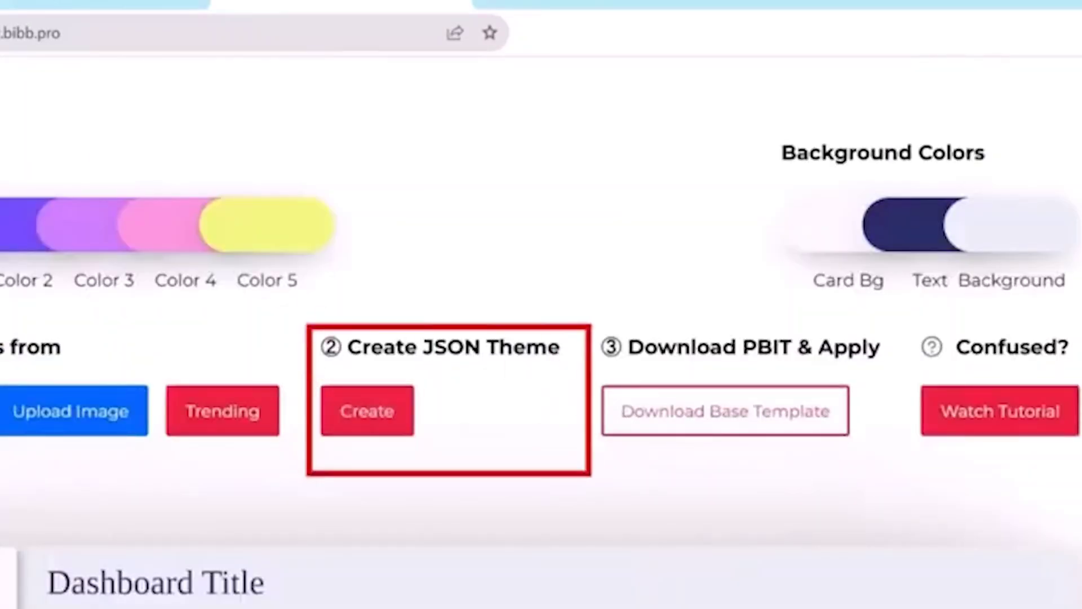
{"action": "left_click", "coordinate": [375, 395]}
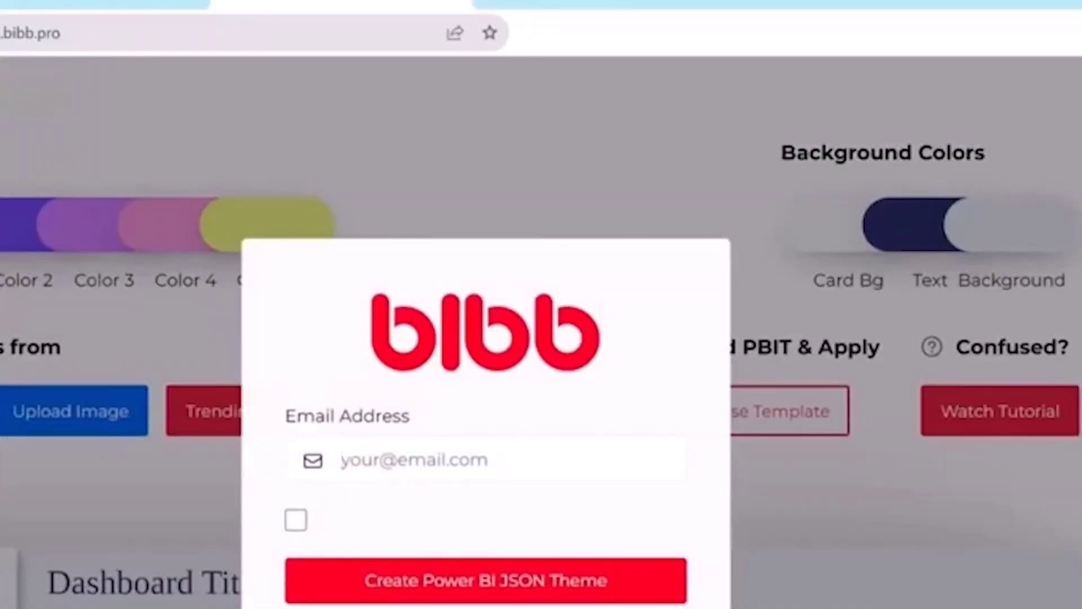
{"action": "left_click", "coordinate": [295, 520]}
{"action": "left_click", "coordinate": [439, 451]}
{"action": "left_click", "coordinate": [508, 507]}
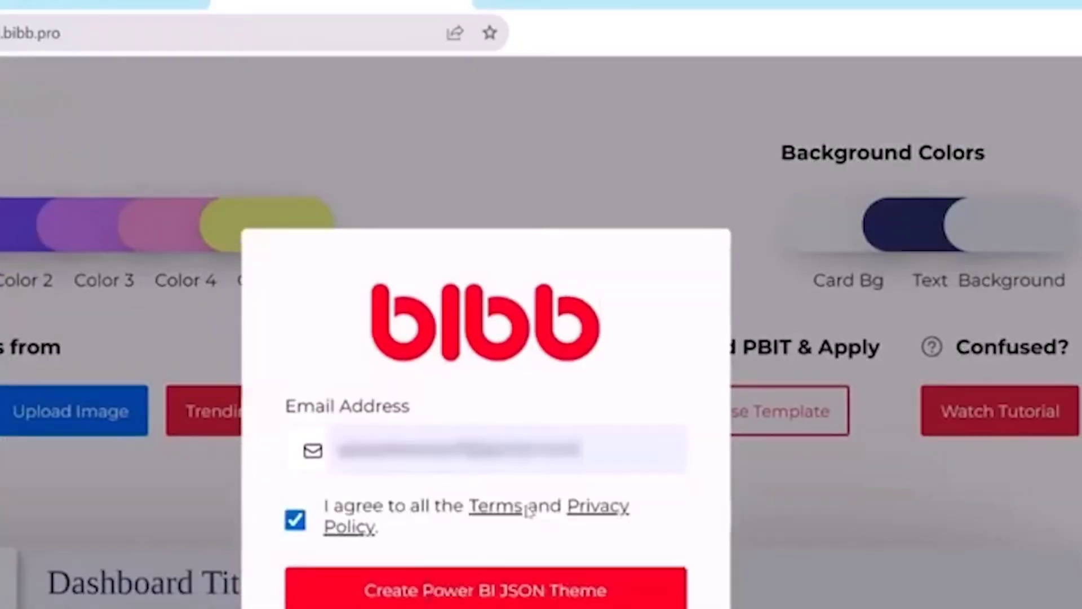
{"action": "left_click", "coordinate": [437, 592]}
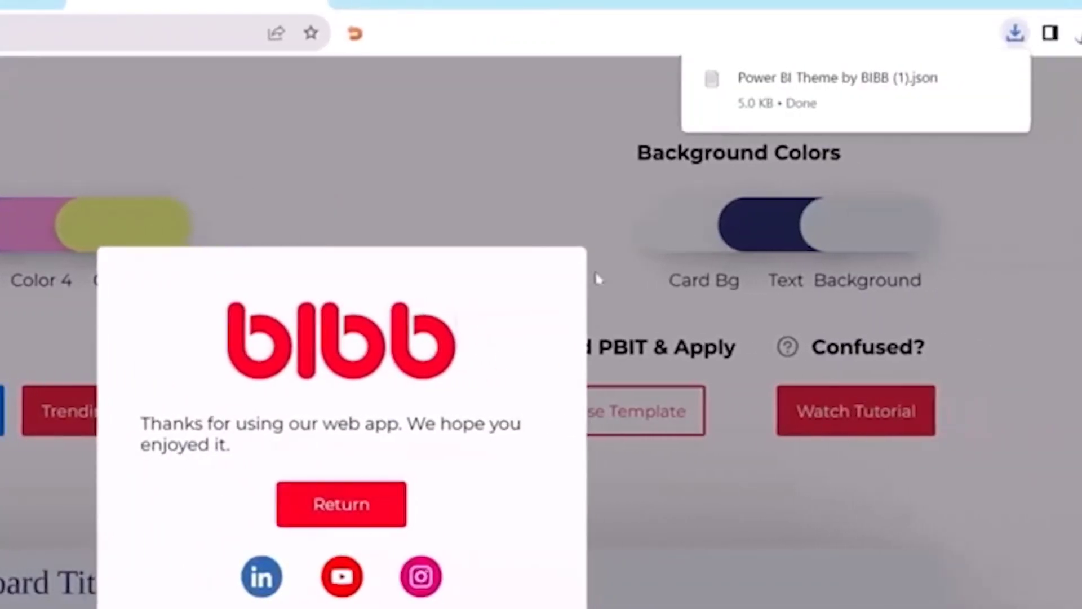
{"action": "left_click", "coordinate": [963, 79]}
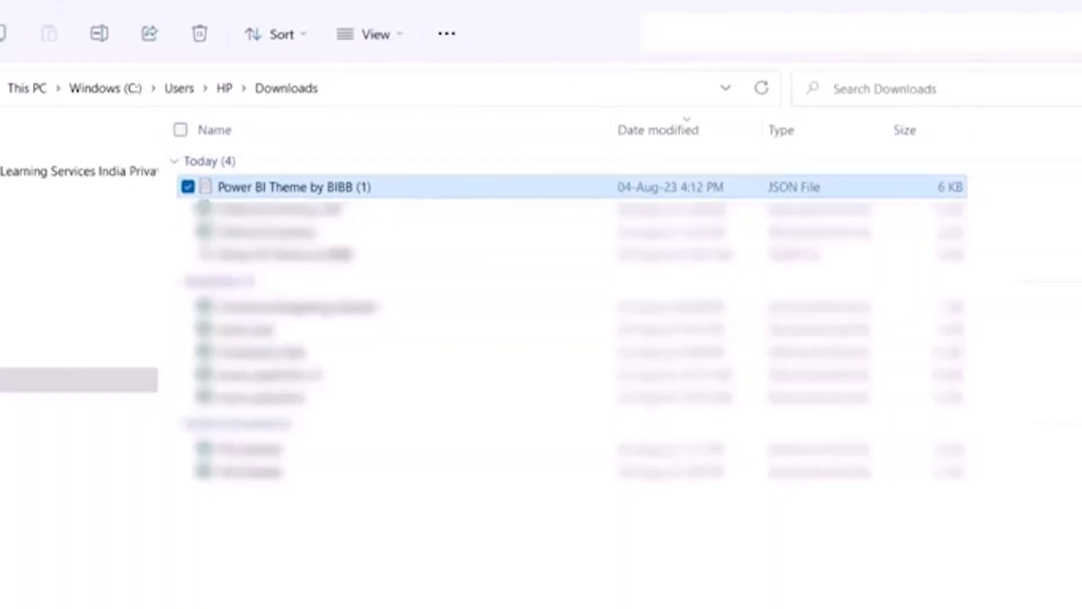
Open Power BI Theme by BIBB (1) in Notepad and select all its text
{"action": "key", "text": "Return"}
{"action": "key", "text": "ctrl+a"}
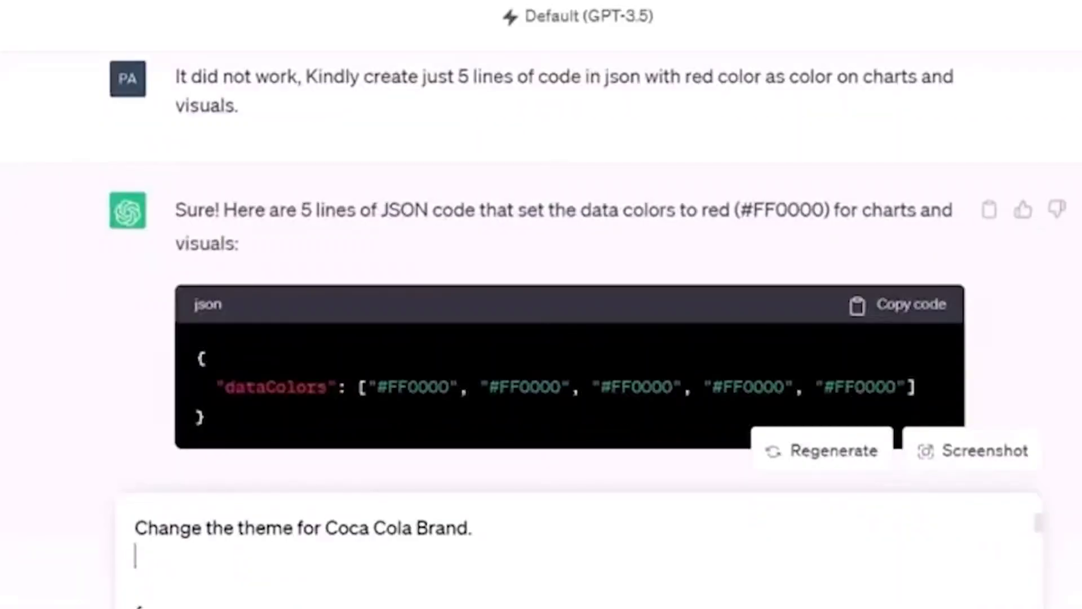
Send ChatGPT the prompt 'Change the theme for Coca Cola Brand.'
{"action": "left_click_drag", "start_coordinate": [473, 529], "coordinate": [96, 536]}
{"action": "key", "text": "Right"}
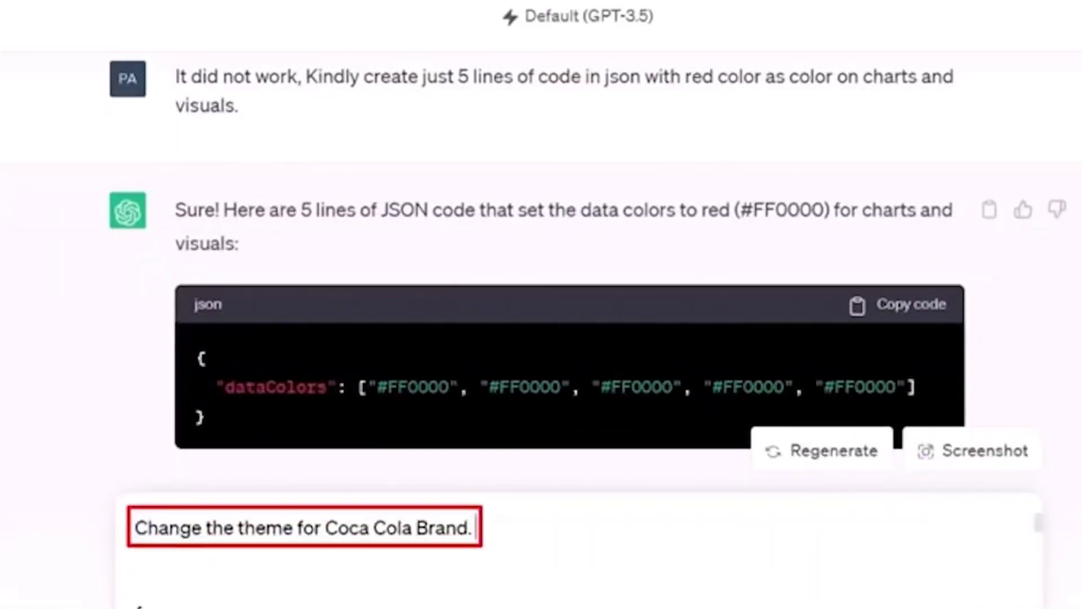
{"action": "key", "text": "Return"}
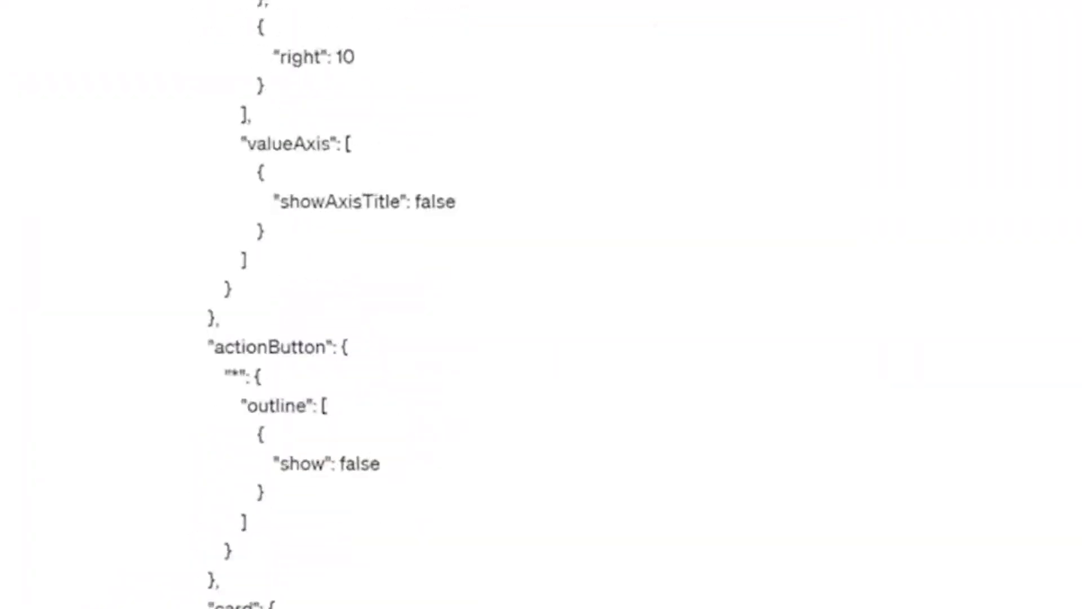
{"action": "scroll", "coordinate": [382, 532], "scroll_direction": "down", "scroll_amount": 10}
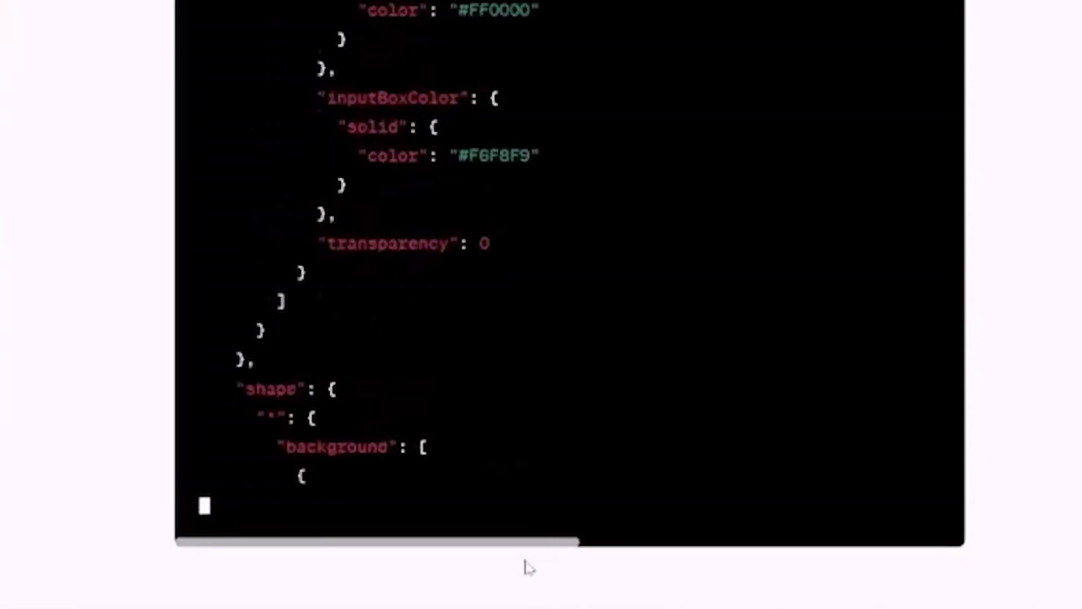
{"action": "scroll", "coordinate": [526, 567], "scroll_direction": "down", "scroll_amount": 1}
{"action": "scroll", "coordinate": [456, 519], "scroll_direction": "down", "scroll_amount": 5}
{"action": "scroll", "coordinate": [456, 520], "scroll_direction": "down", "scroll_amount": 5}
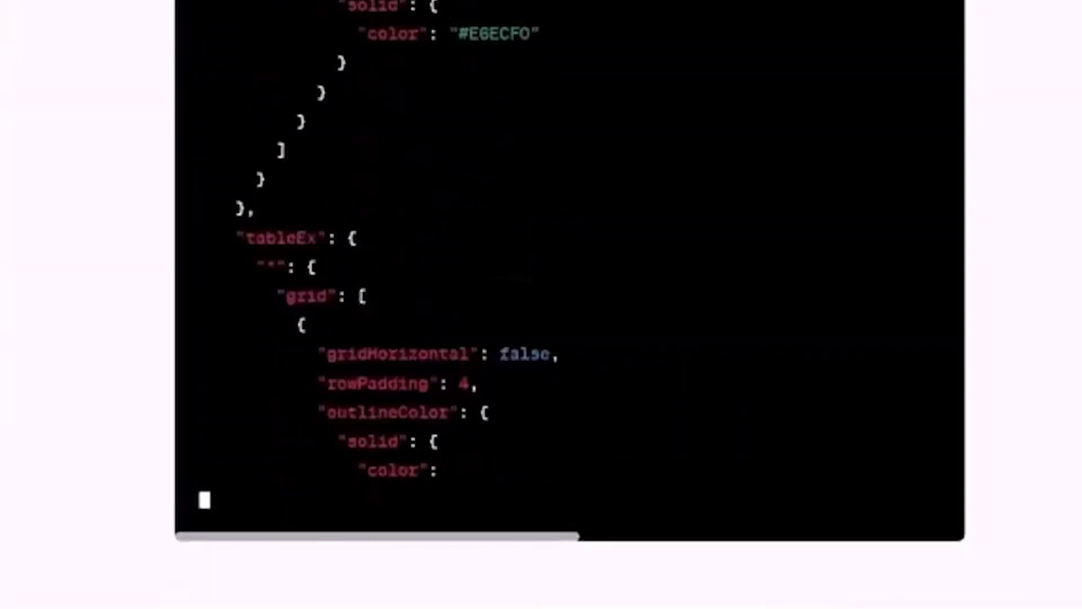
{"action": "scroll", "coordinate": [435, 486], "scroll_direction": "down", "scroll_amount": 1}
{"action": "scroll", "coordinate": [436, 486], "scroll_direction": "down", "scroll_amount": 4}
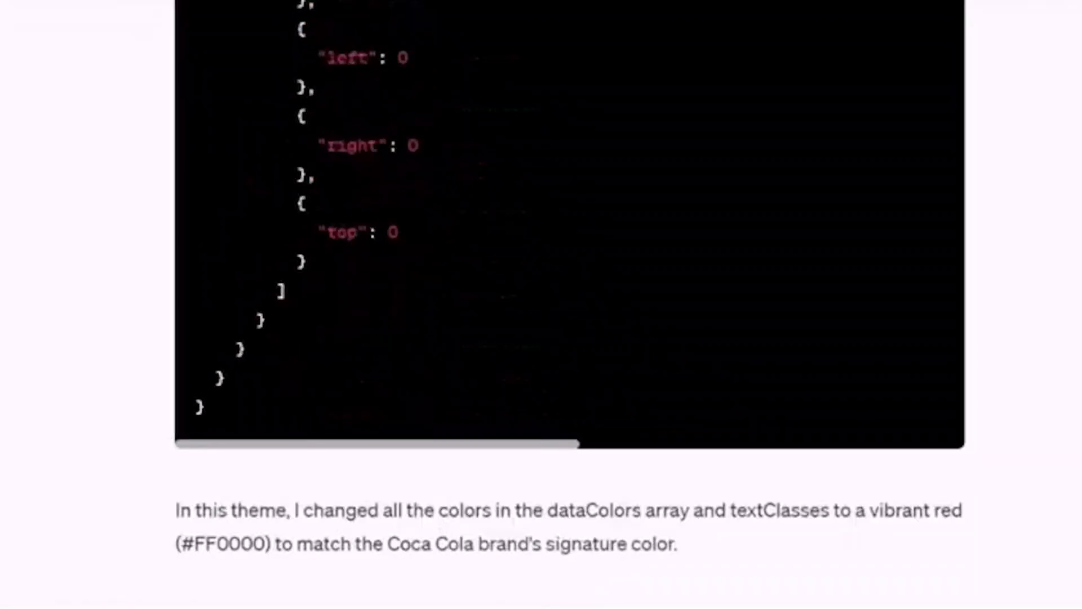
{"action": "scroll", "coordinate": [519, 500], "scroll_direction": "up", "scroll_amount": 10}
{"action": "scroll", "coordinate": [519, 500], "scroll_direction": "up", "scroll_amount": 5}
{"action": "scroll", "coordinate": [626, 406], "scroll_direction": "up", "scroll_amount": 5}
{"action": "scroll", "coordinate": [635, 409], "scroll_direction": "up", "scroll_amount": 5}
{"action": "scroll", "coordinate": [634, 408], "scroll_direction": "up", "scroll_amount": 5}
{"action": "scroll", "coordinate": [635, 409], "scroll_direction": "up", "scroll_amount": 5}
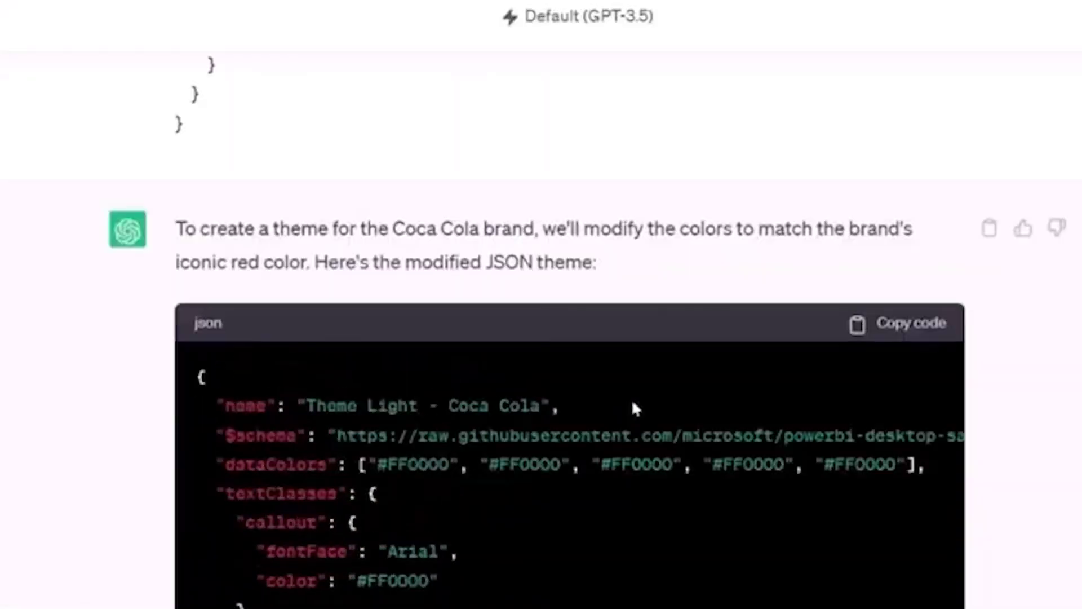
Replace the Power BI Theme file's text with ChatGPT's Coca Cola JSON and save it
{"action": "left_click", "coordinate": [909, 323]}
{"action": "key", "text": "alt+Tab"}
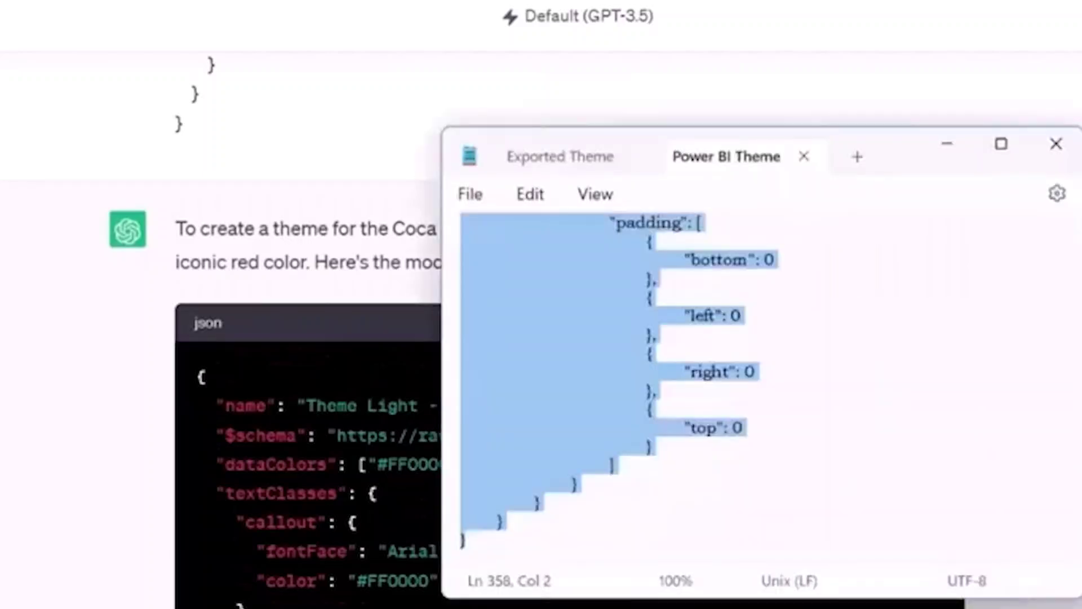
{"action": "key", "text": "ctrl+a"}
{"action": "key", "text": "ctrl+v"}
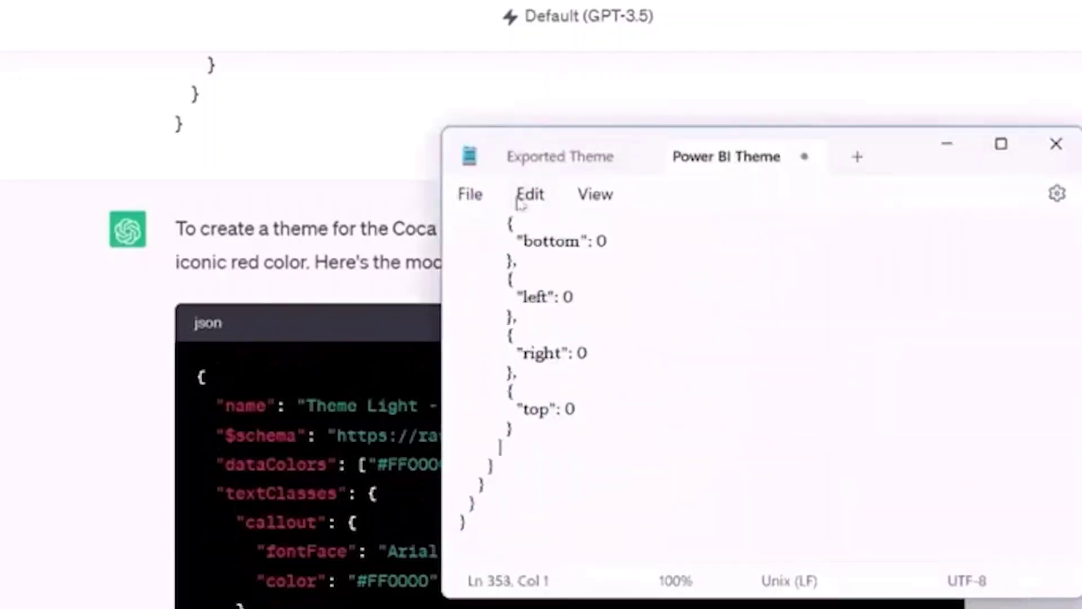
{"action": "left_click", "coordinate": [469, 198]}
{"action": "left_click", "coordinate": [536, 353]}
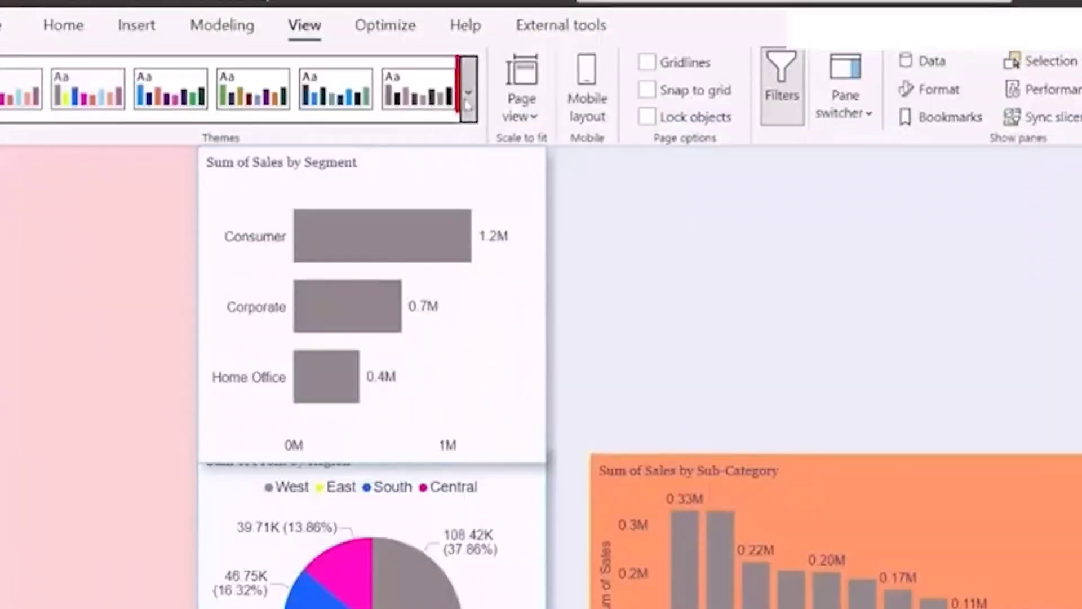
Import the Coca Cola theme JSON from Downloads and confirm it, turning the charts red
{"action": "left_click", "coordinate": [467, 89]}
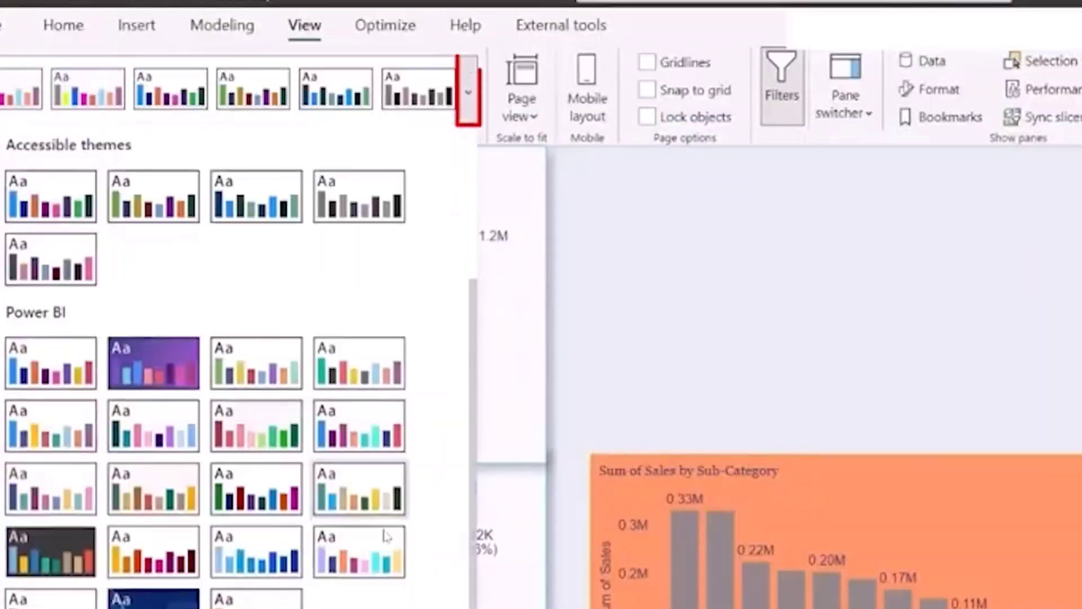
{"action": "scroll", "coordinate": [385, 535], "scroll_direction": "down", "scroll_amount": 1}
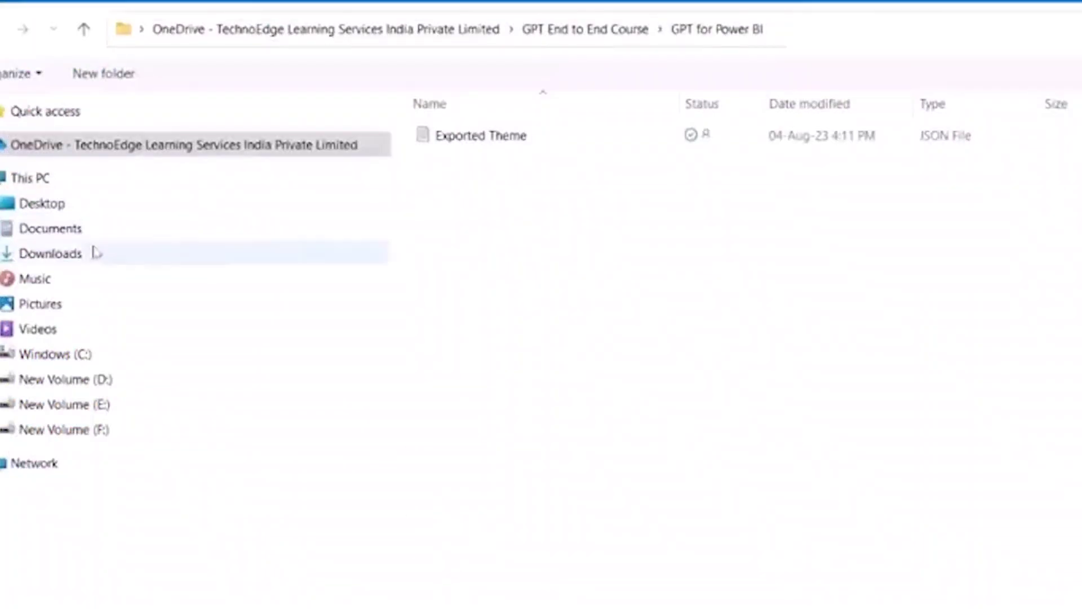
{"action": "left_click", "coordinate": [95, 252]}
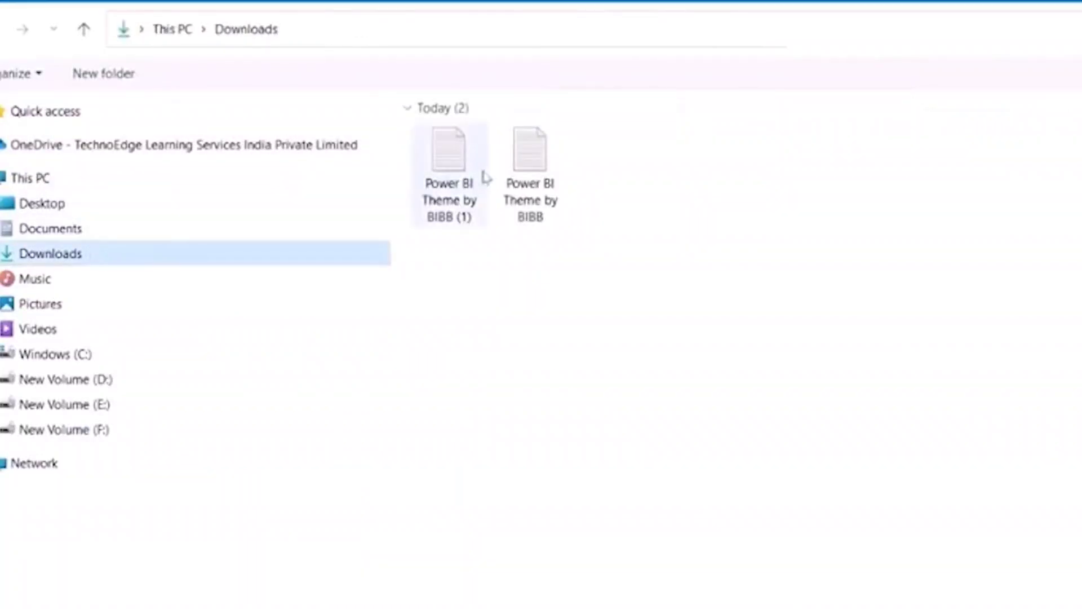
{"action": "double_click", "coordinate": [466, 182]}
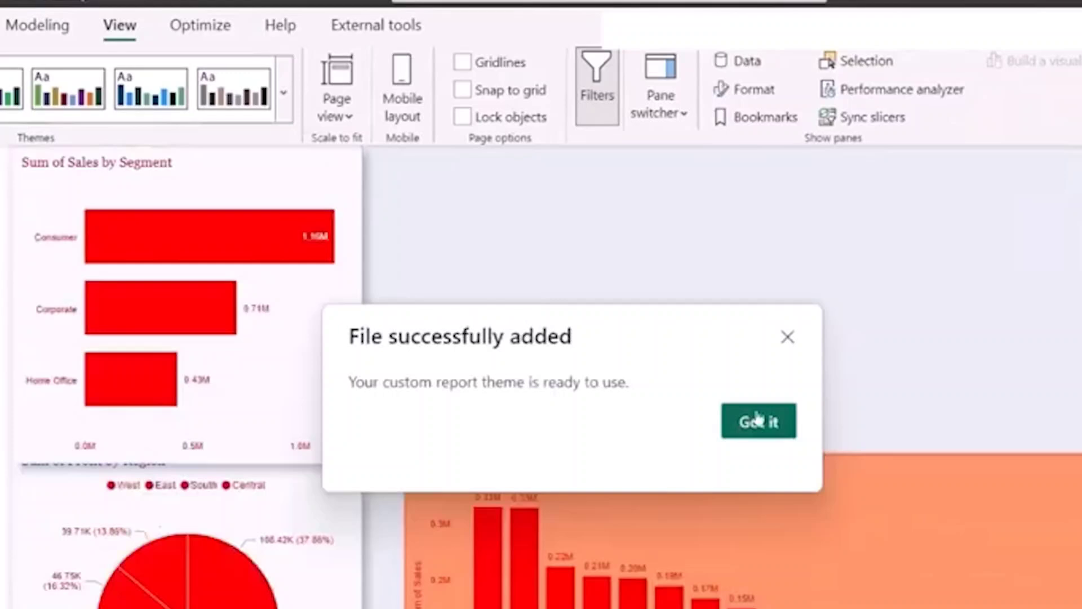
{"action": "left_click", "coordinate": [758, 421]}
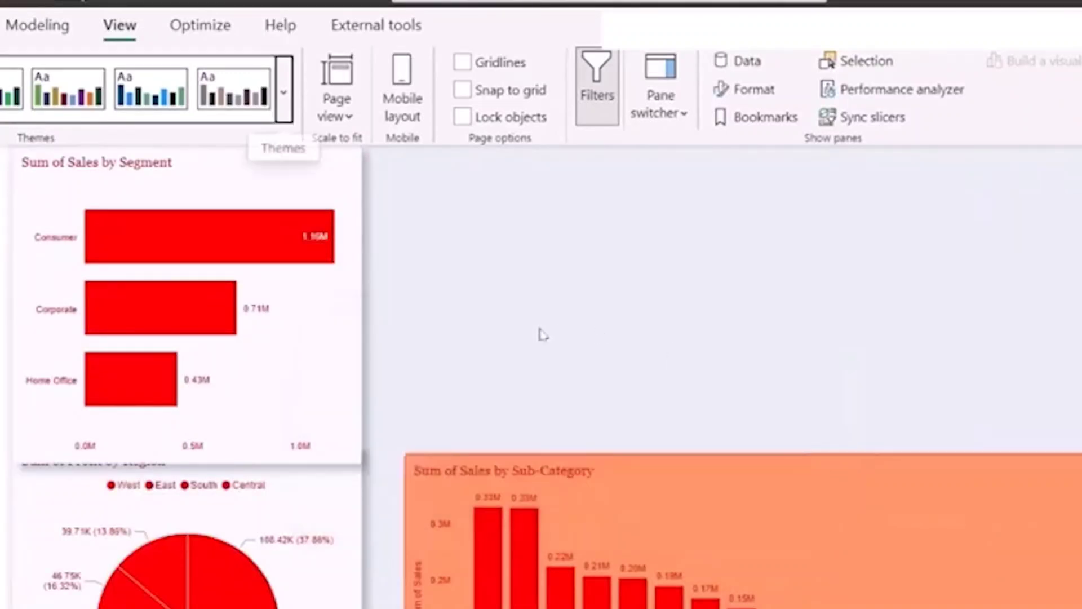